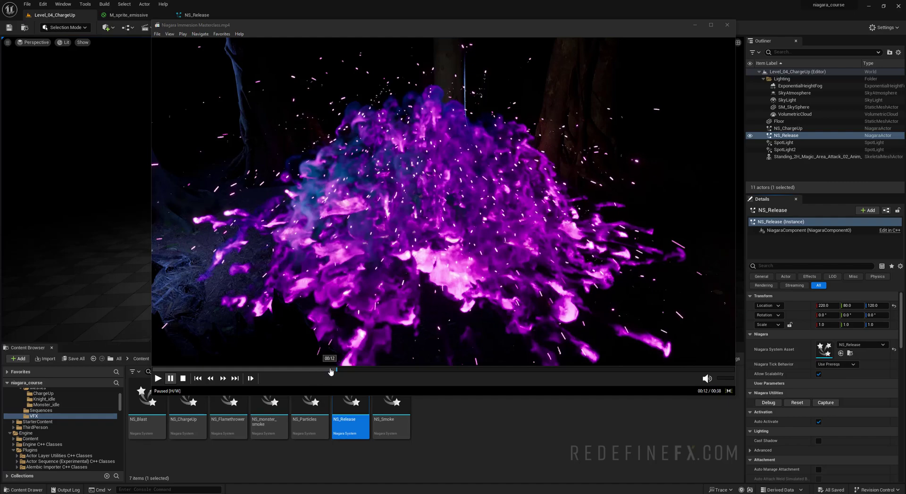
# - Scrub the reference video to review the purple burst
pyautogui.click(331, 372)
pyautogui.press('space')
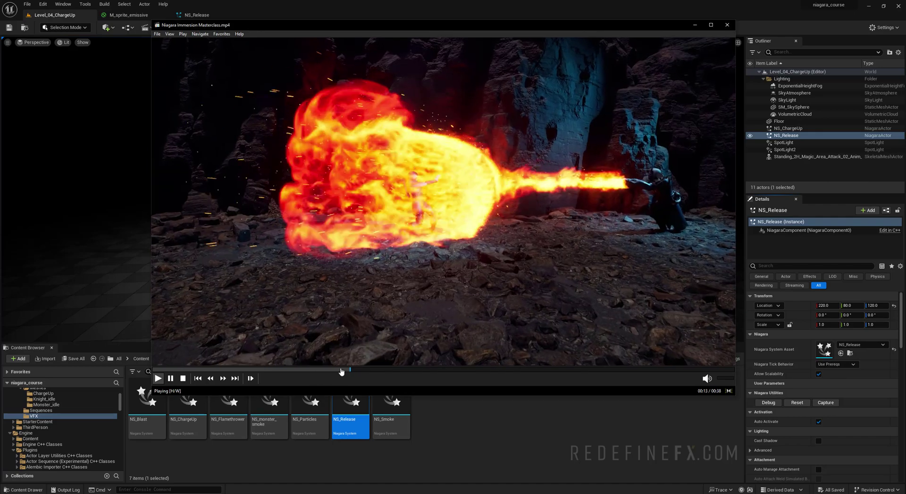
pyautogui.click(333, 370)
pyautogui.press('space')
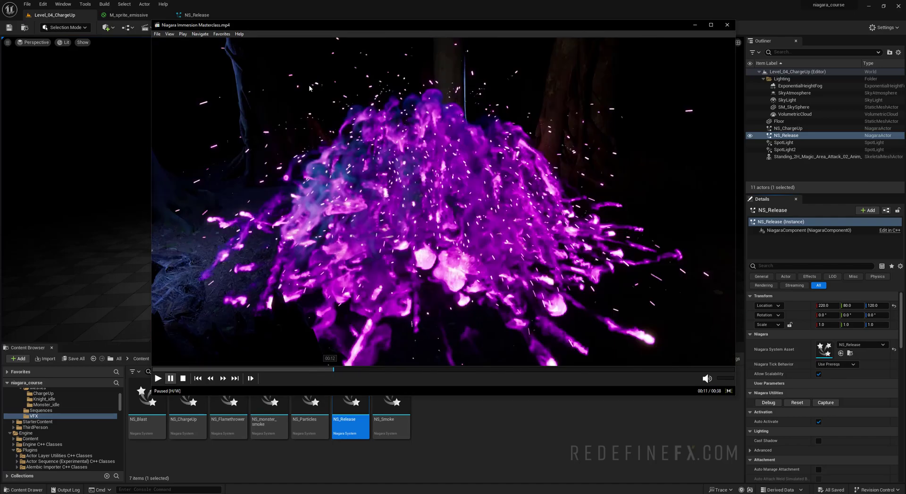
pyautogui.click(315, 374)
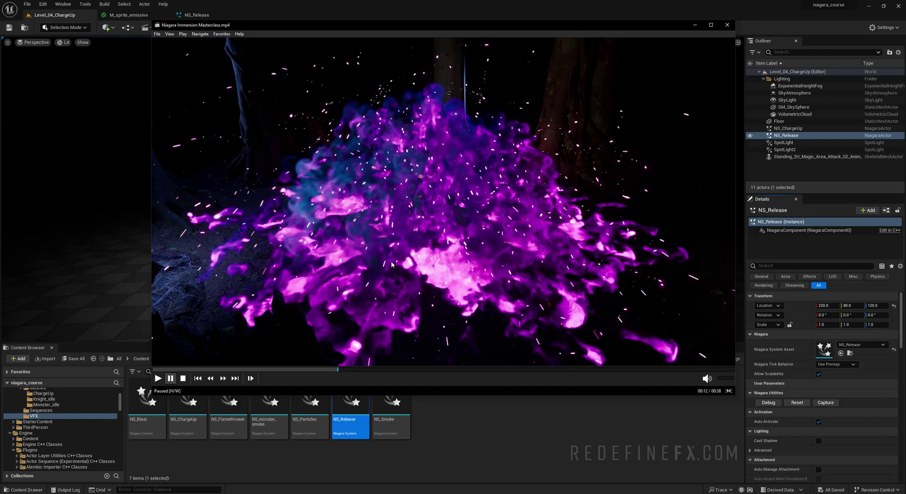
# - Replay the green spark burst in the reference video, then minimize the player
pyautogui.moveTo(322, 373); pyautogui.dragTo(279, 369)
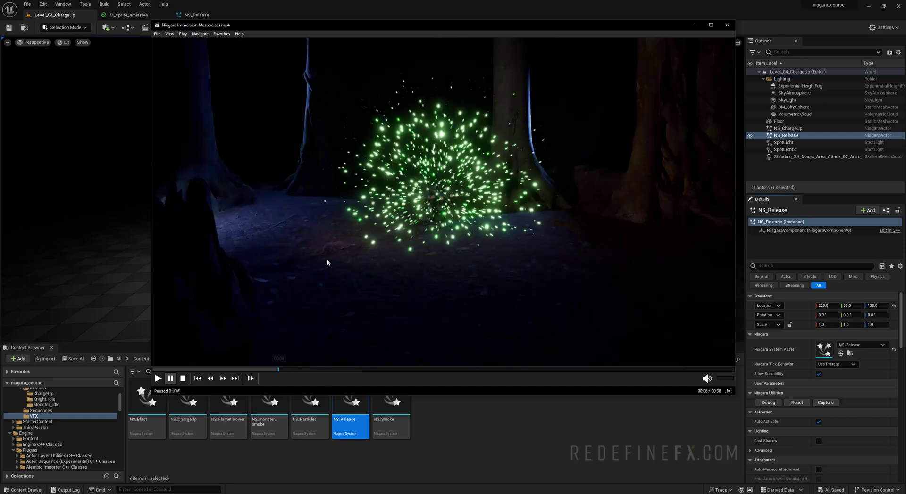
pyautogui.press('space')
pyautogui.press('space')
pyautogui.click(285, 372)
pyautogui.press('space')
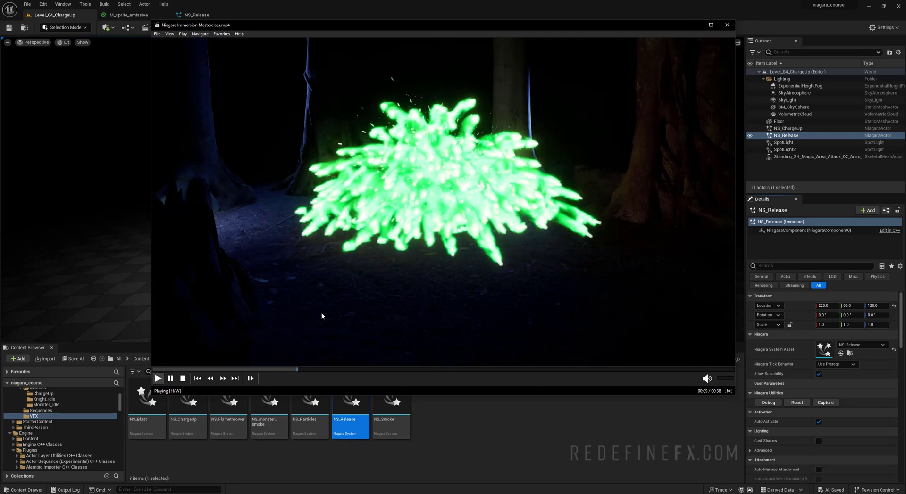
pyautogui.press('space')
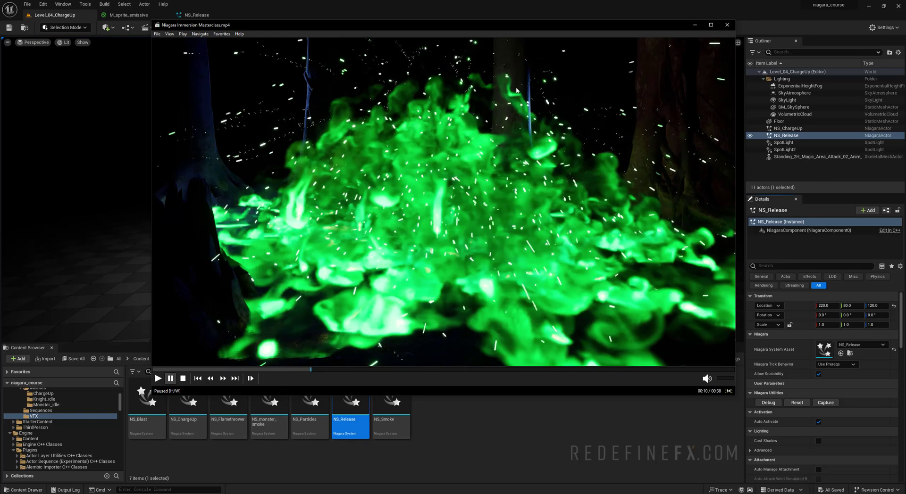
pyautogui.click(696, 25)
# - Duplicate NS_Release in the Content Browser and name the copy NS_embers
pyautogui.click(459, 423)
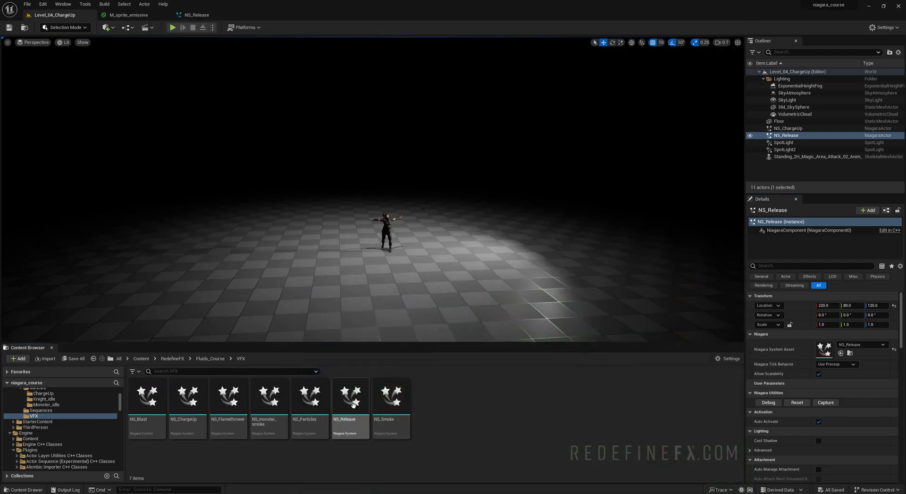
pyautogui.click(197, 15)
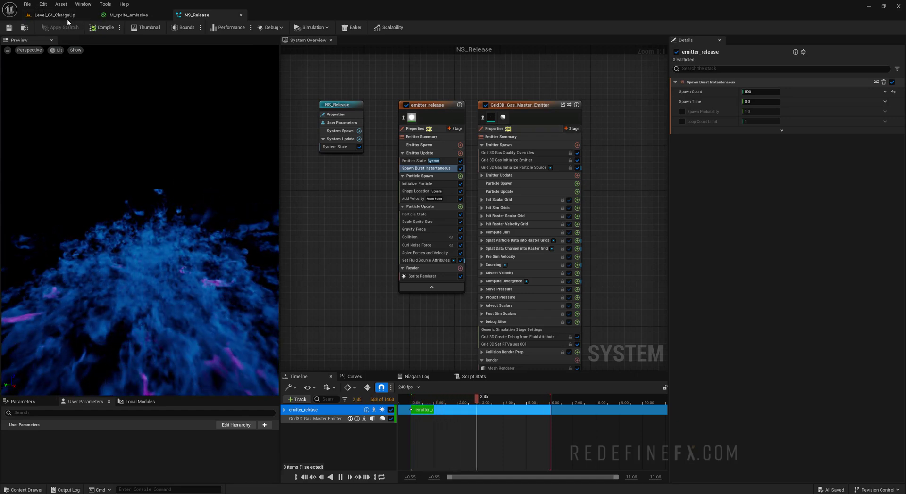
pyautogui.click(55, 15)
pyautogui.click(355, 402)
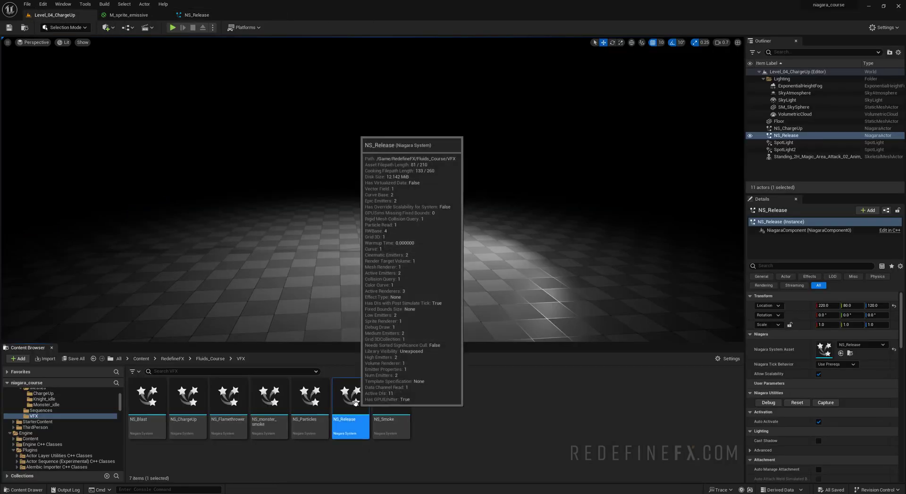
pyautogui.hotkey('ctrl', 'd')
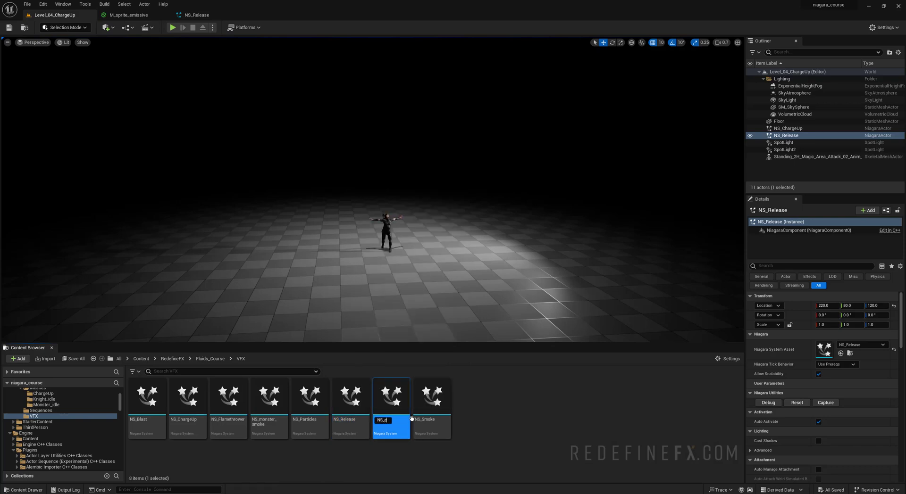
pyautogui.press('Return')
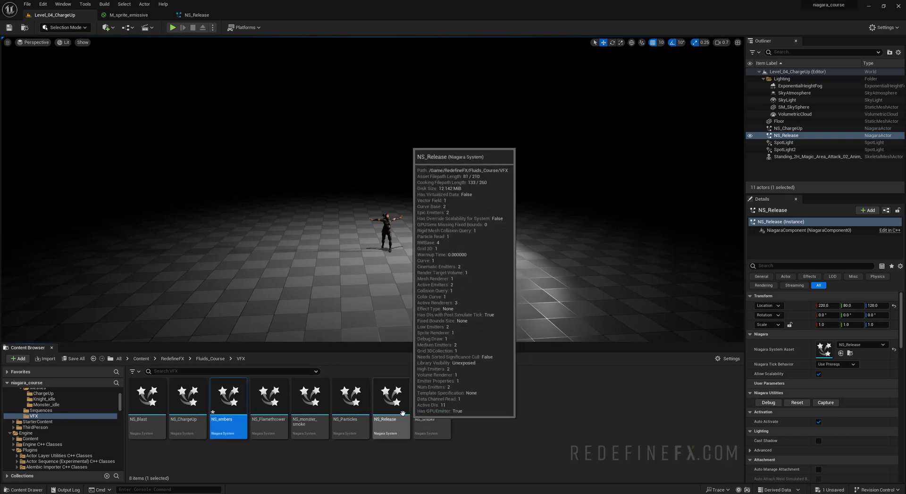
# - Open NS_embers and delete the Grid3D_Gas_Master_Emitter and the Set Fluid Source Attributes module
pyautogui.doubleClick(228, 399)
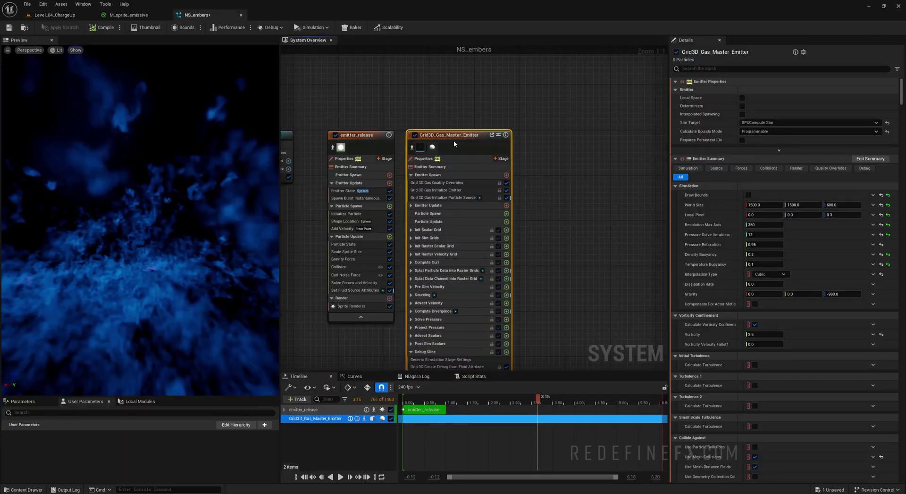
pyautogui.press('Delete')
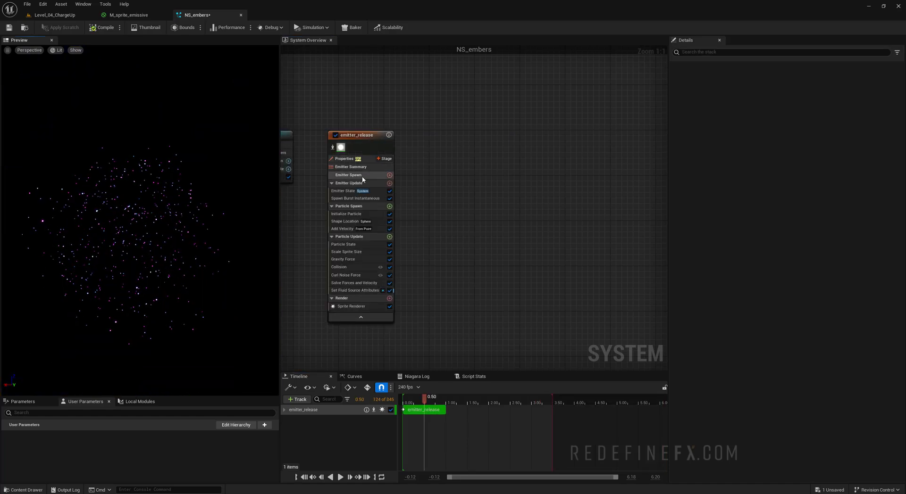
pyautogui.click(356, 290)
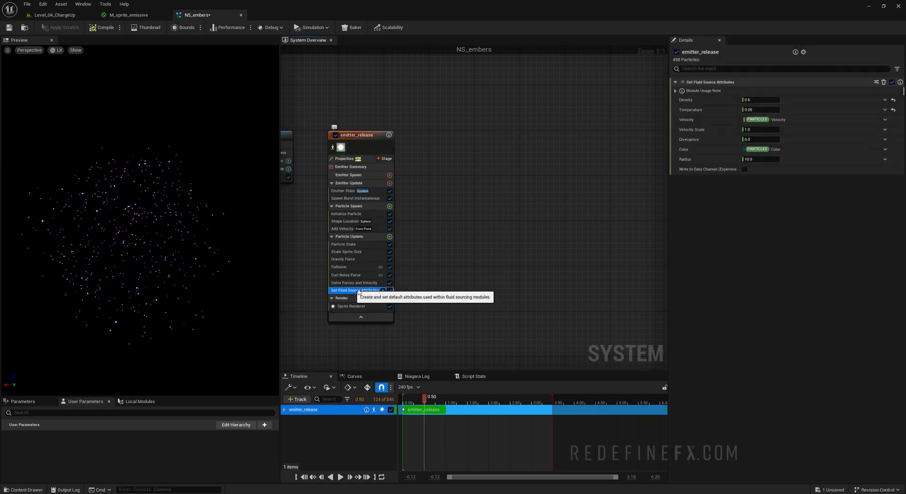
pyautogui.press('Delete')
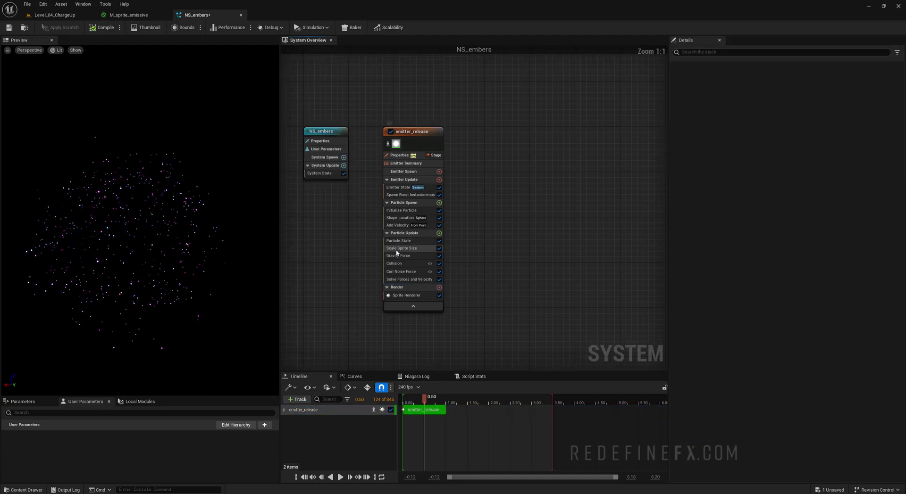
# - Set Gravity Force Z to -200
pyautogui.click(397, 256)
pyautogui.click(841, 92)
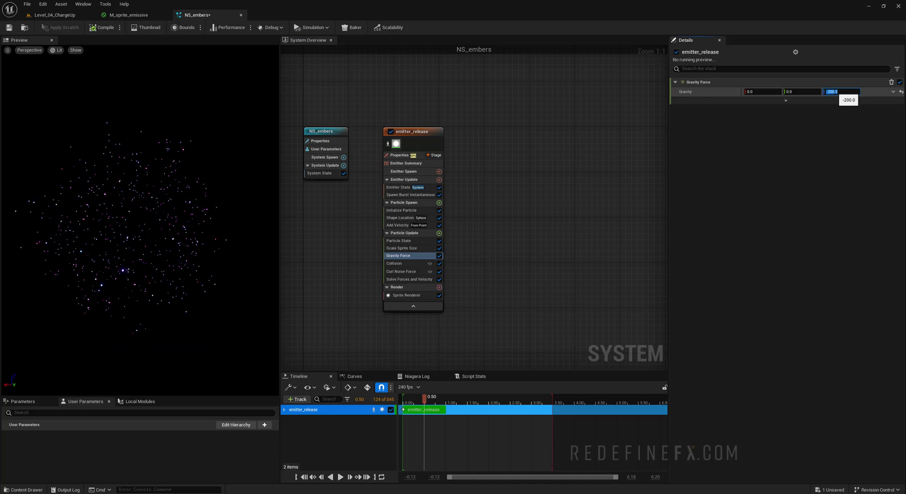
pyautogui.press('Return')
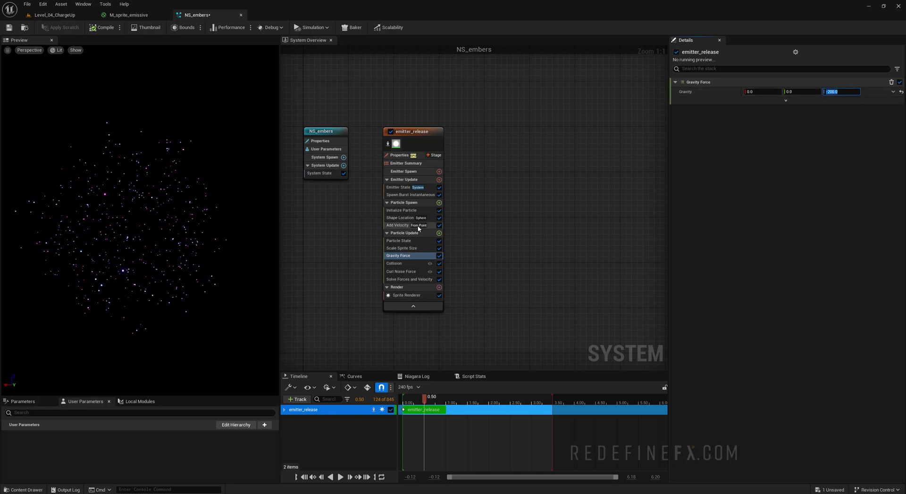
# - Set the Initialize Particle lifetime to min 2.5 and max 4.0
pyautogui.click(397, 210)
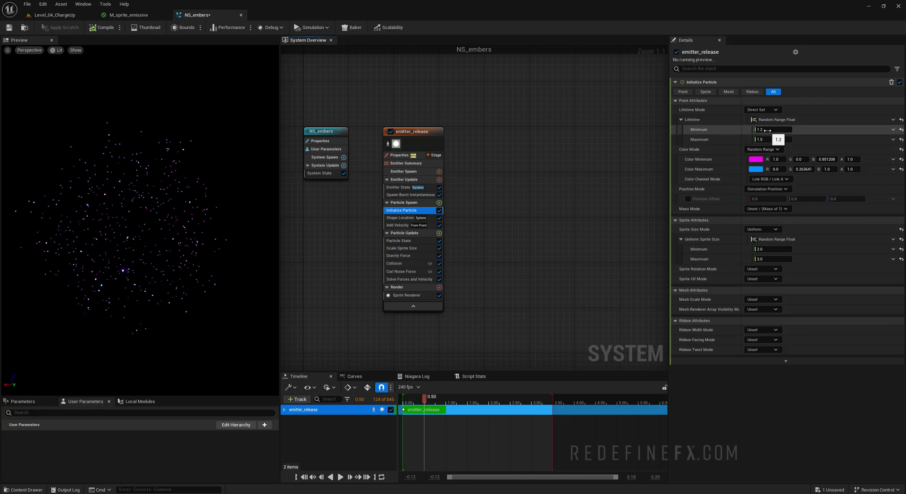
pyautogui.click(768, 130)
pyautogui.write('2.5')
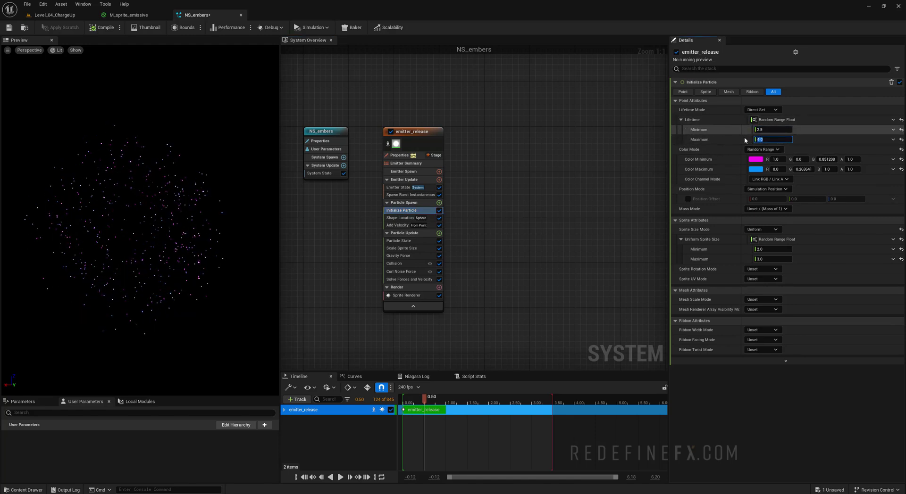
pyautogui.press('Return')
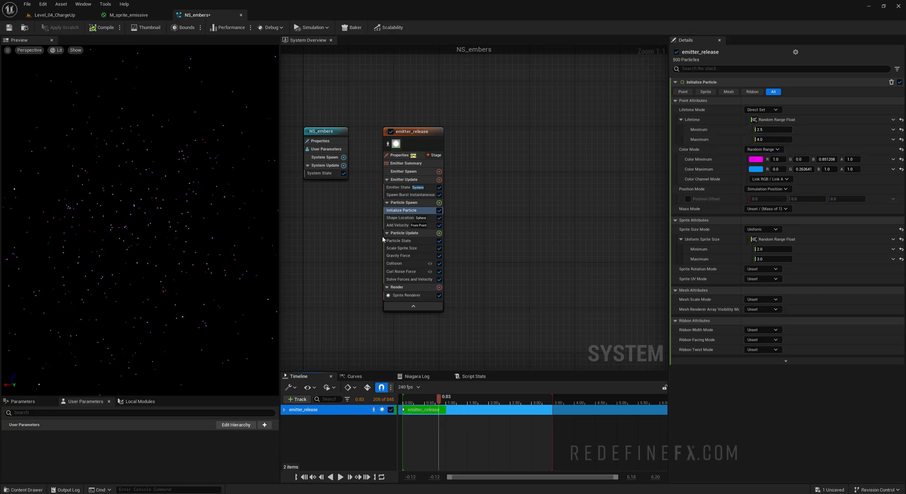
# - Set the Add Velocity speed range to min 250 and max 500
pyautogui.click(397, 225)
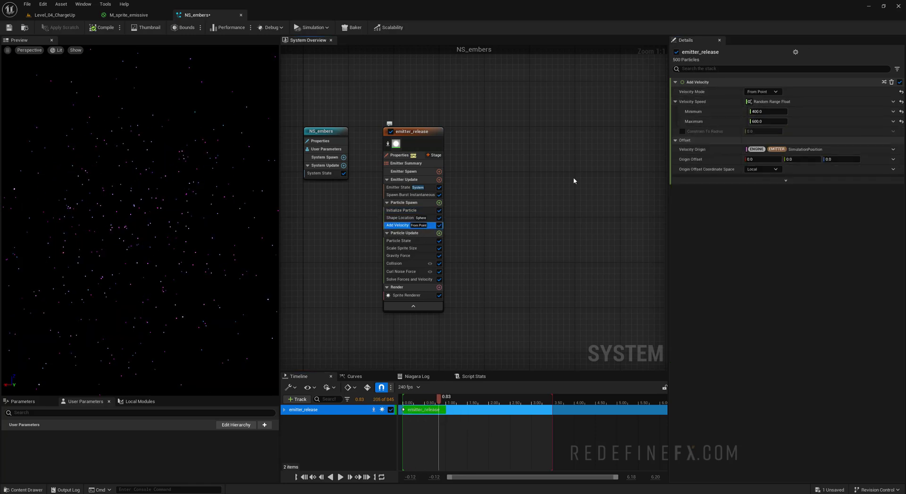
pyautogui.click(767, 112)
pyautogui.write('250')
pyautogui.press('Return')
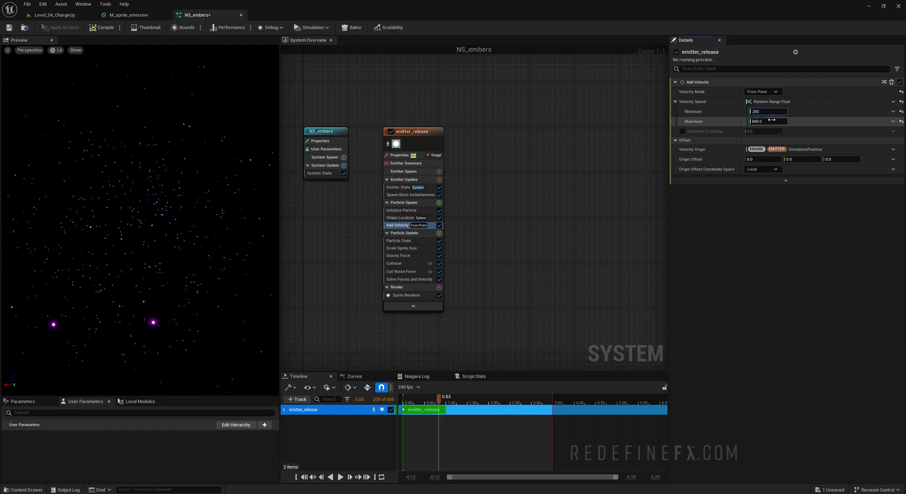
pyautogui.write('500')
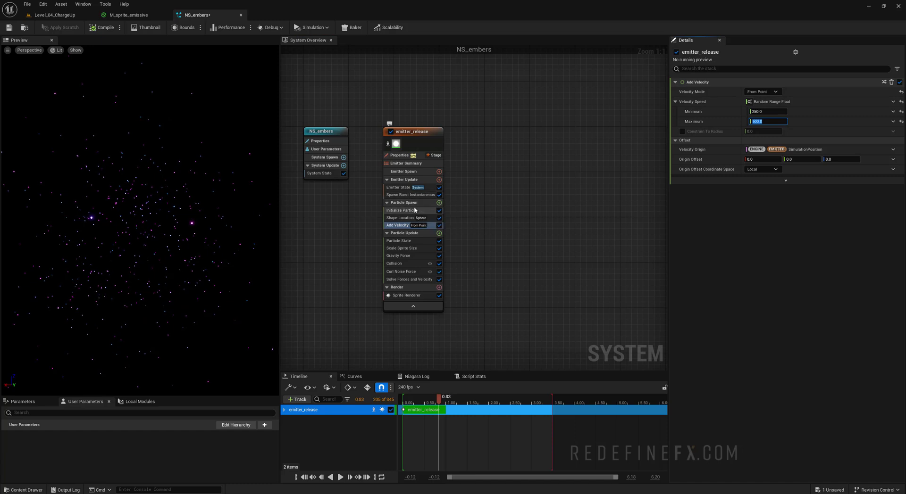
pyautogui.click(415, 210)
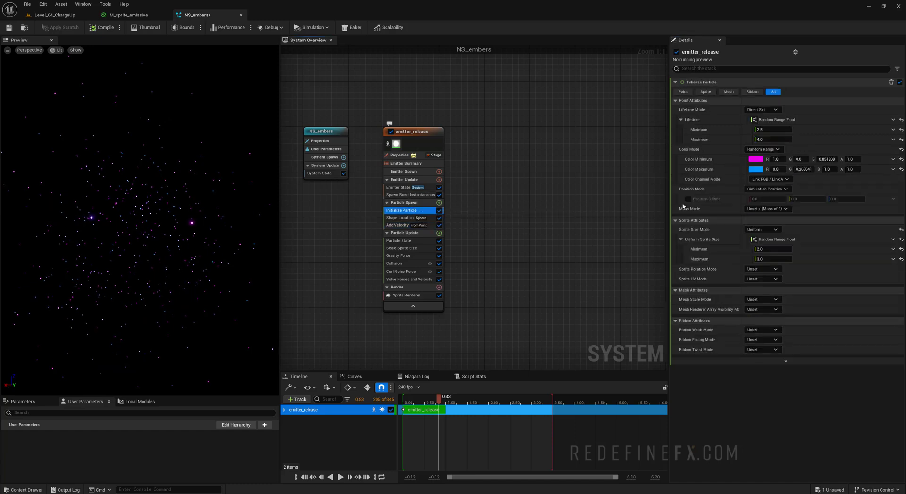
# - Set Uniform Sprite Size to 0.5–1.5 and the Curl Noise Force strength to 1500
pyautogui.click(401, 196)
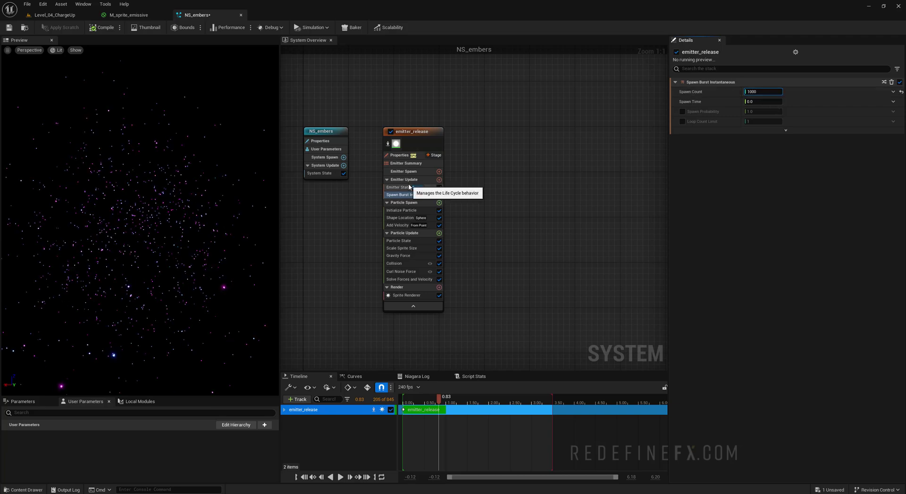
pyautogui.click(403, 212)
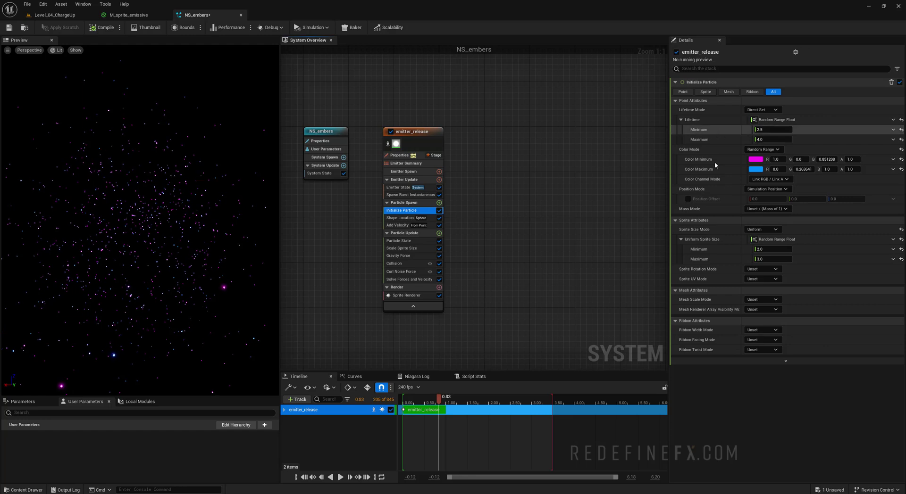
pyautogui.click(771, 249)
pyautogui.write('0.5')
pyautogui.press('Return')
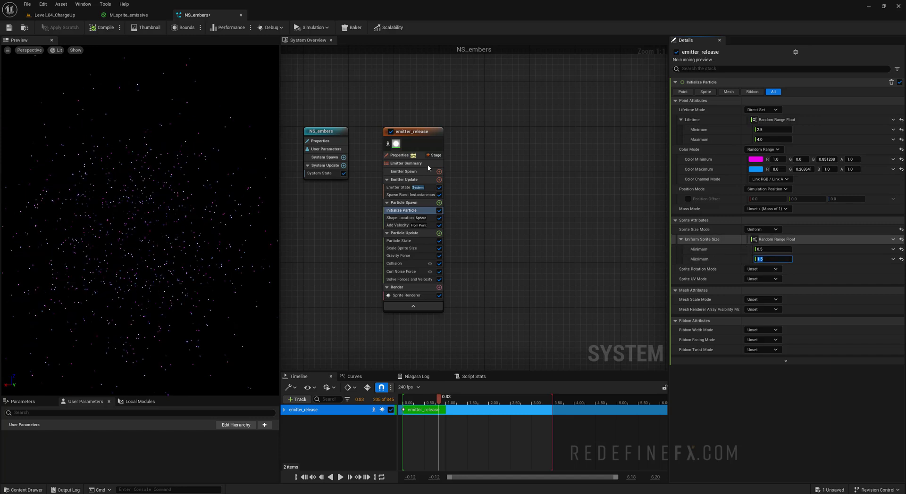
pyautogui.click(388, 272)
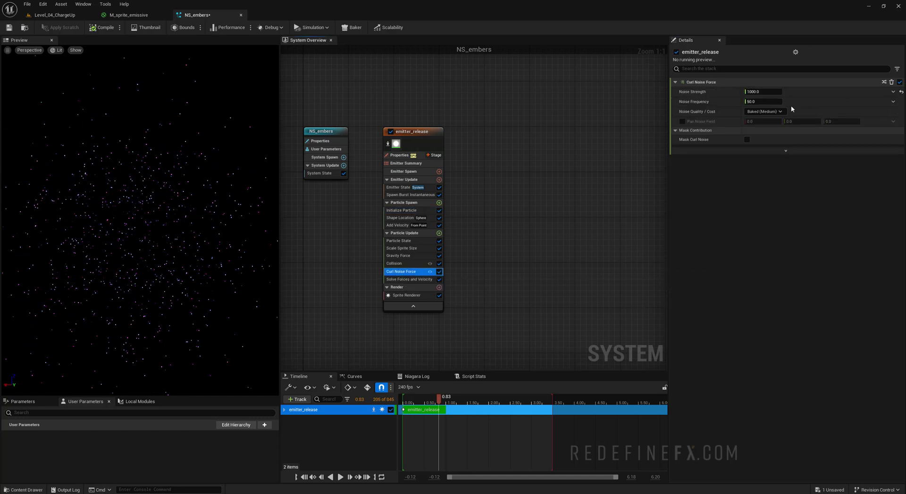
pyautogui.click(764, 91)
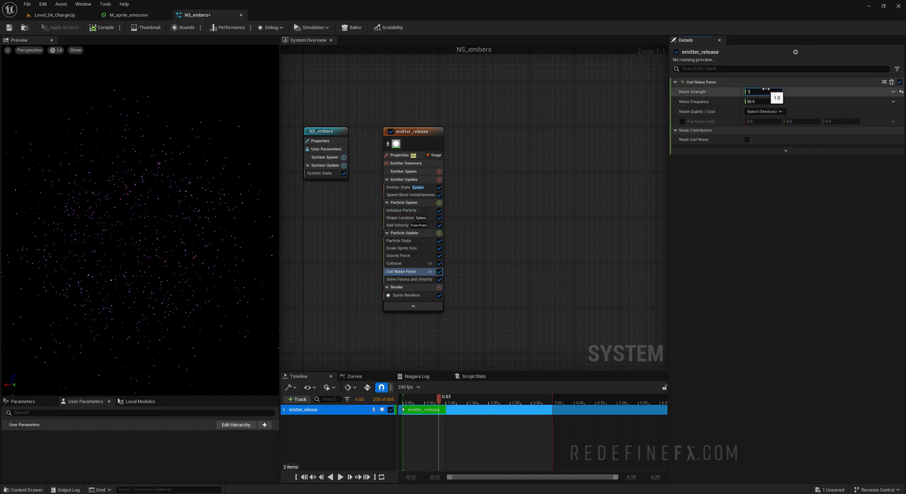
# - Hide NS_Release in the level and place NS_embers at location 230, 10, 130
pyautogui.click(59, 15)
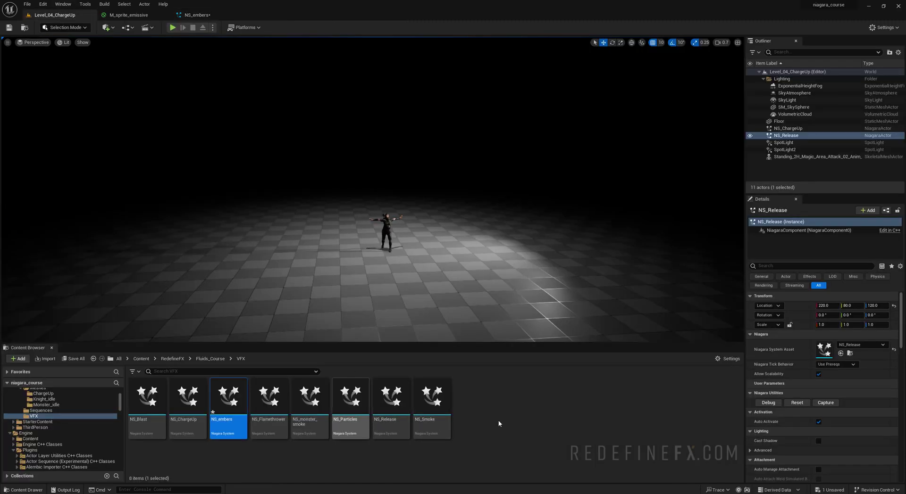
pyautogui.click(750, 135)
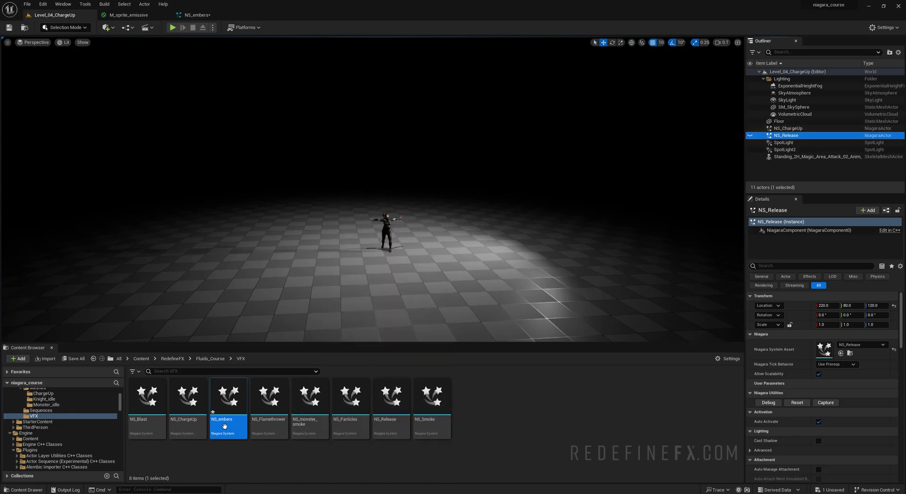
pyautogui.moveTo(223, 423); pyautogui.dragTo(385, 250)
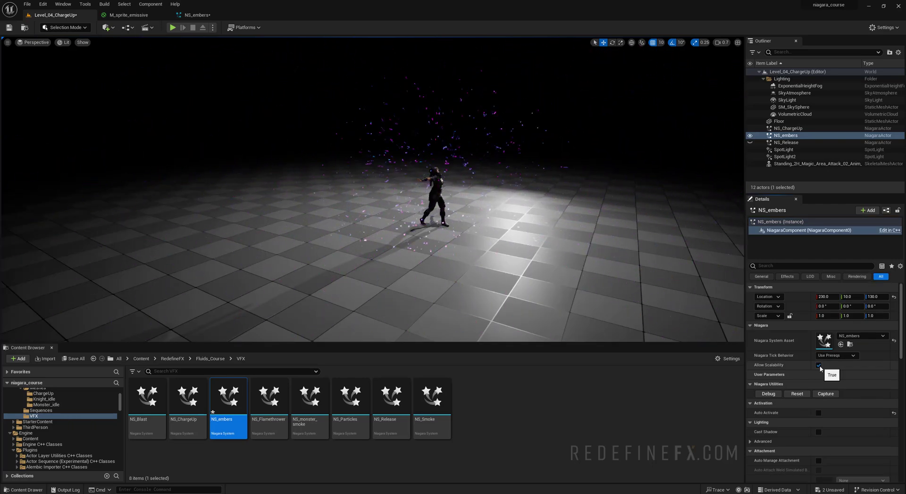
# - Open NS_Release in its own editor tab, select the floor, and shrink the viewport slightly
pyautogui.doubleClick(390, 399)
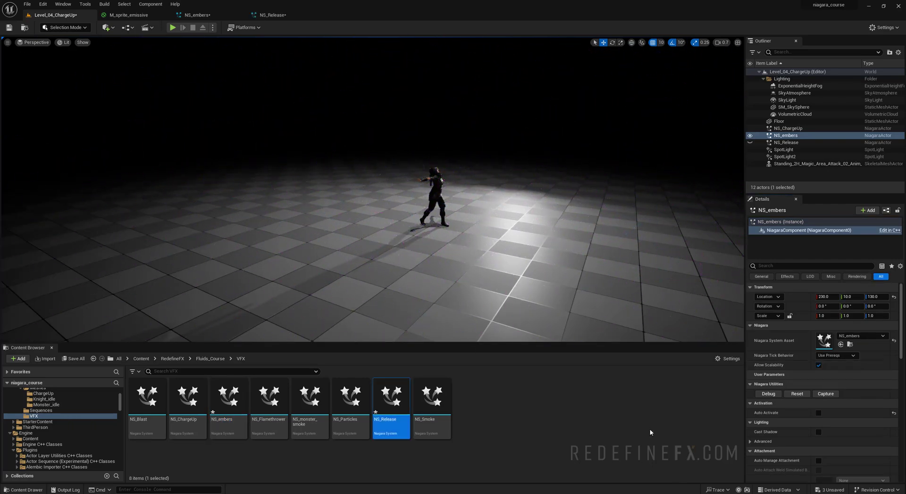
pyautogui.click(434, 341)
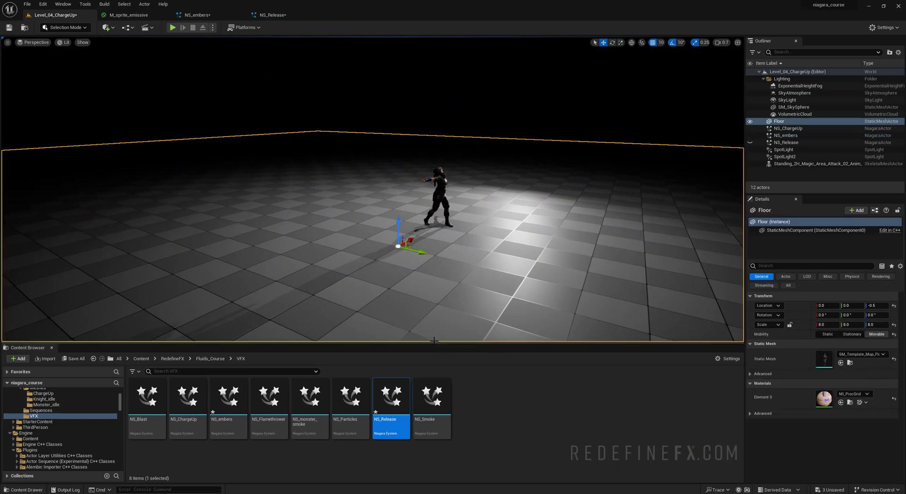
pyautogui.moveTo(433, 342); pyautogui.dragTo(433, 324)
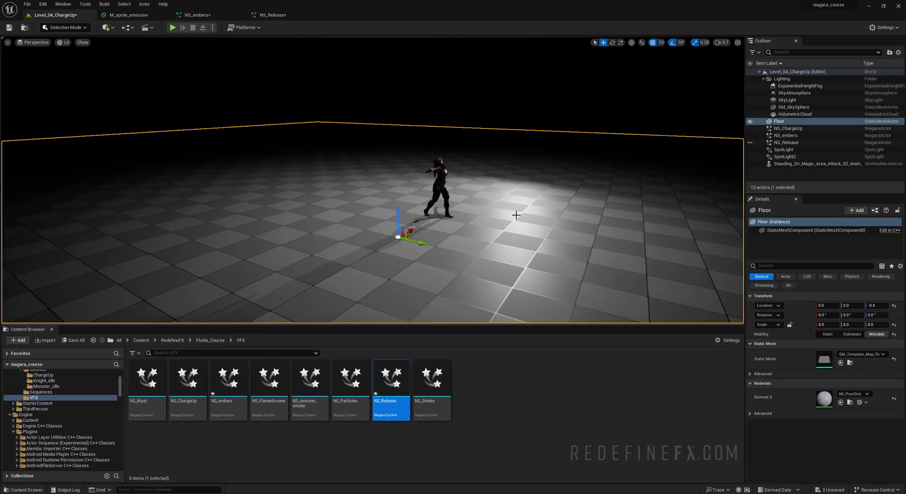
# - Create a level sequence and save it in RedefineFX > Fluids_Course > Levels as SQ_chargeUp
pyautogui.click(149, 29)
pyautogui.click(163, 46)
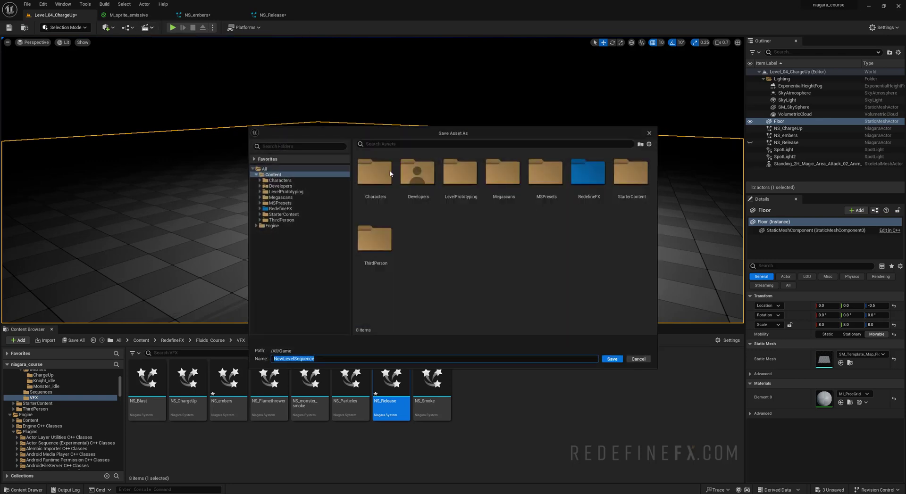
pyautogui.doubleClick(585, 175)
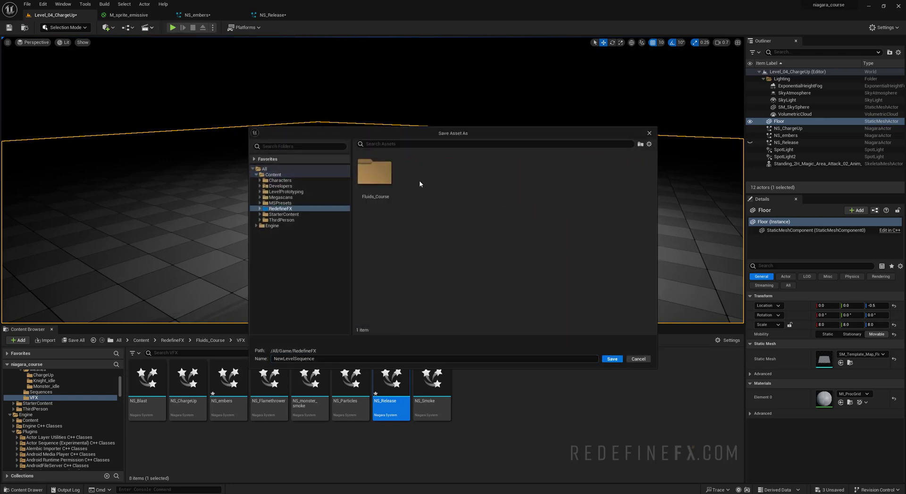
pyautogui.doubleClick(374, 172)
pyautogui.doubleClick(374, 171)
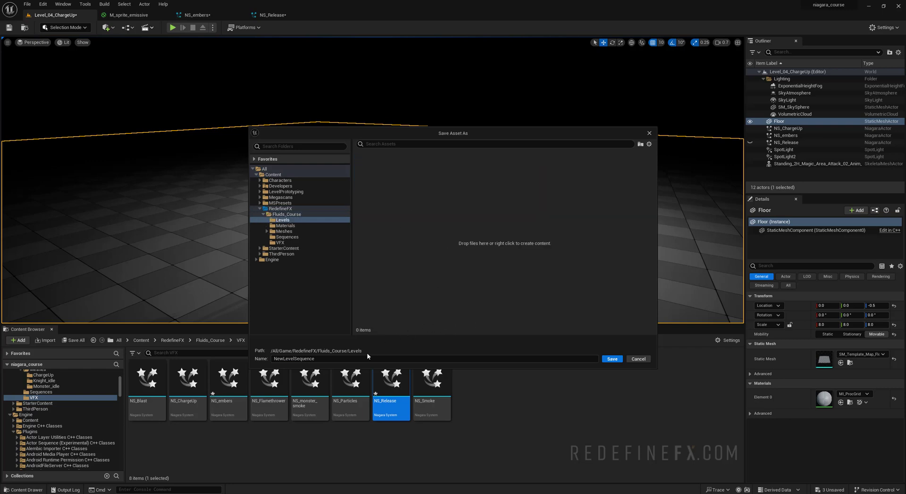
pyautogui.click(322, 357)
# - Save SQ_chargeUp and add the character with its Standing_2H_Magic attack animation
pyautogui.press('Return')
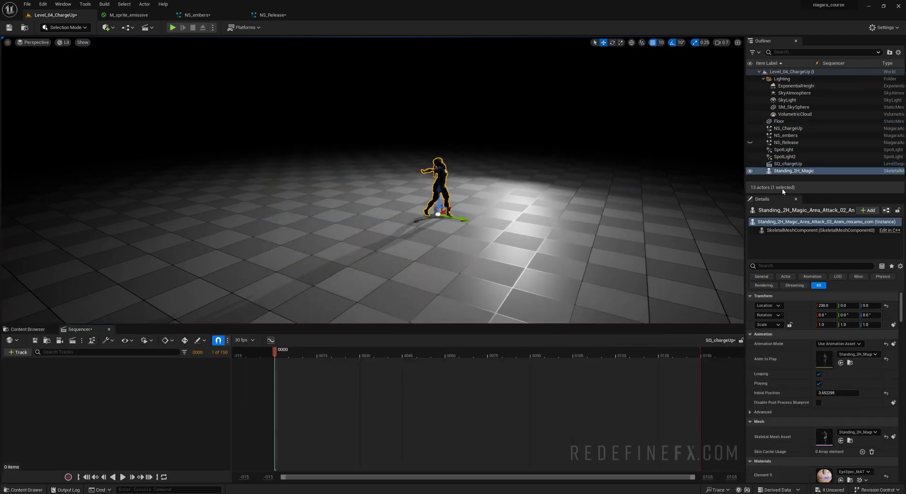
pyautogui.moveTo(784, 174); pyautogui.dragTo(107, 384)
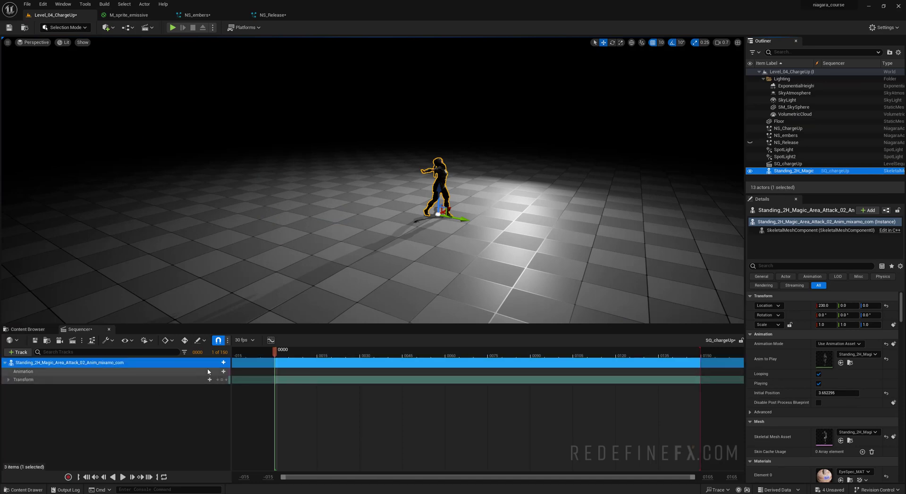
pyautogui.click(223, 373)
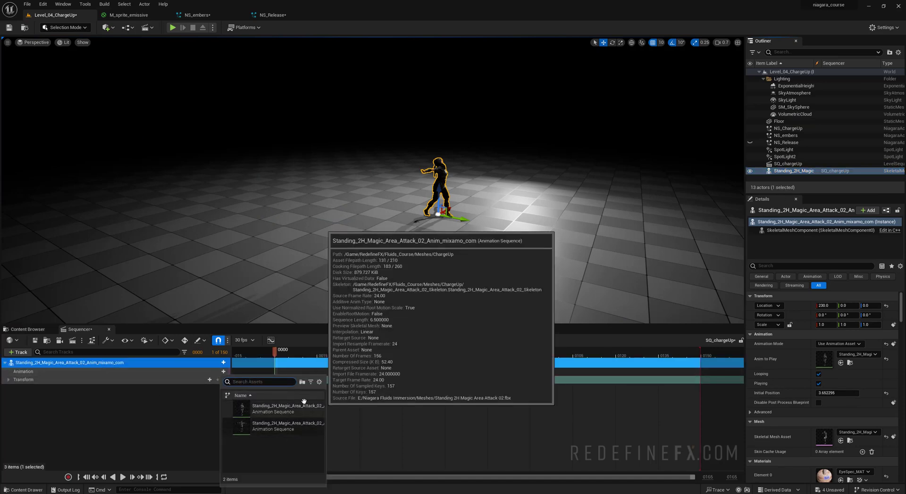
pyautogui.click(276, 410)
pyautogui.click(123, 478)
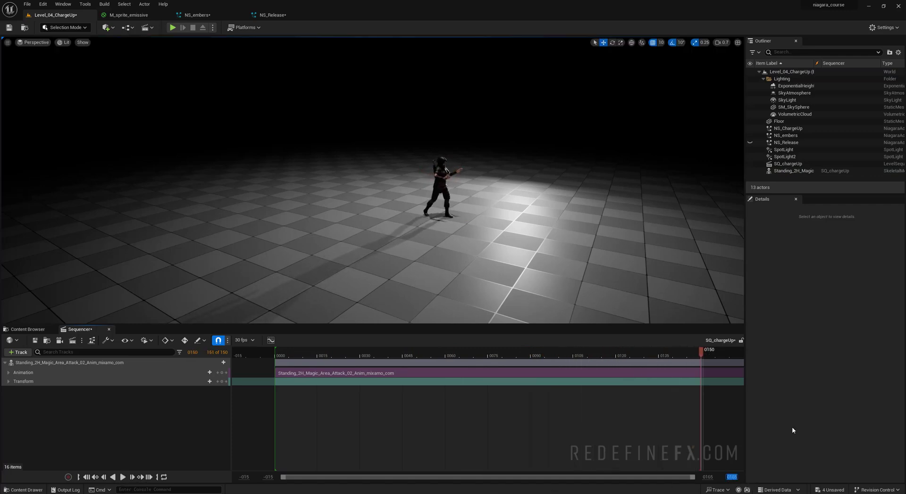
# - Set the timeline view end to 400 and extend playback to about frame 195
pyautogui.write('400')
pyautogui.press('Return')
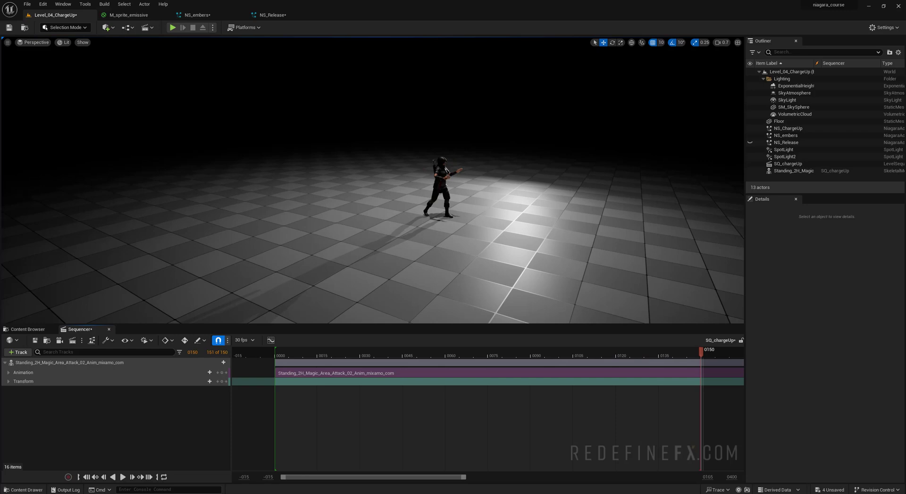
pyautogui.scroll(-3, 456, 358)
pyautogui.moveTo(465, 356); pyautogui.dragTo(511, 356)
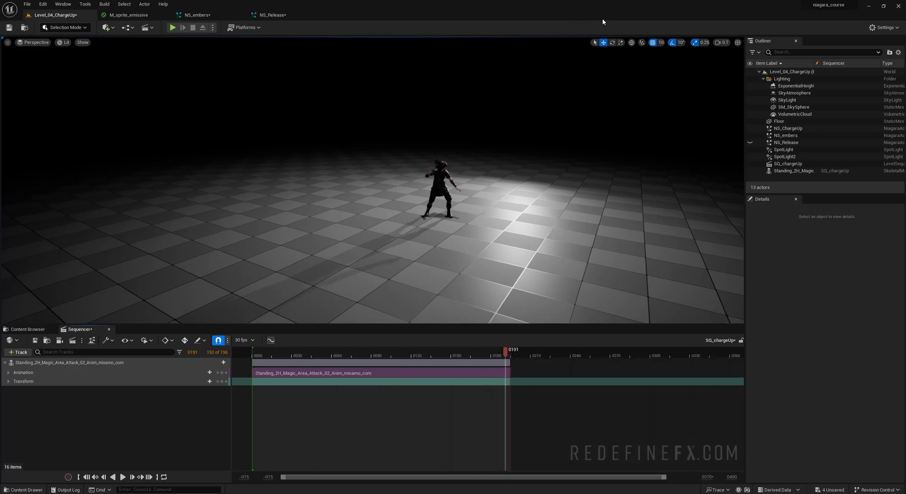
# - Add NS_ChargeUp to the sequence with a NiagaraComponent0 System Life Cycle track
pyautogui.click(791, 131)
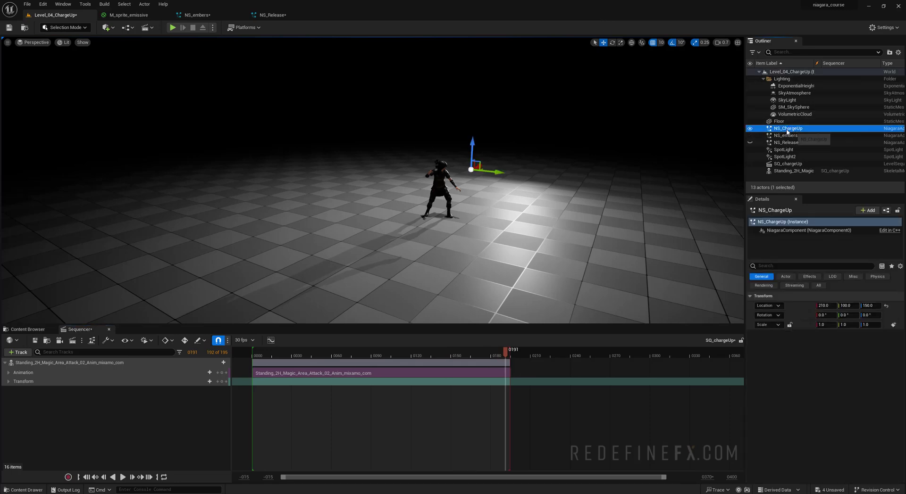
pyautogui.moveTo(779, 130); pyautogui.dragTo(90, 414)
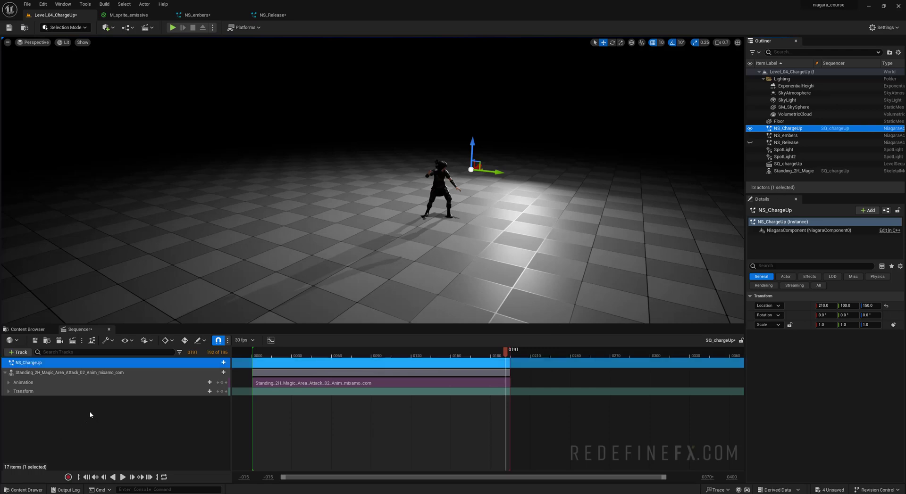
pyautogui.click(223, 363)
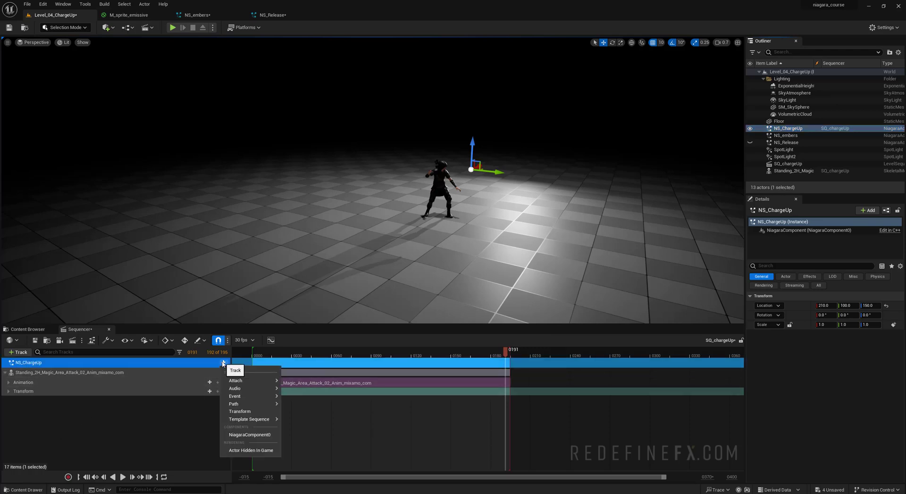
pyautogui.click(244, 435)
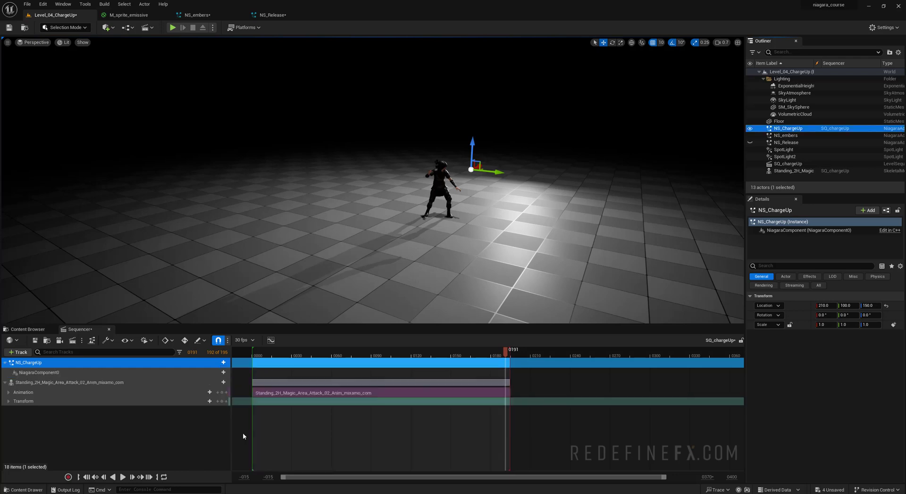
pyautogui.click(224, 373)
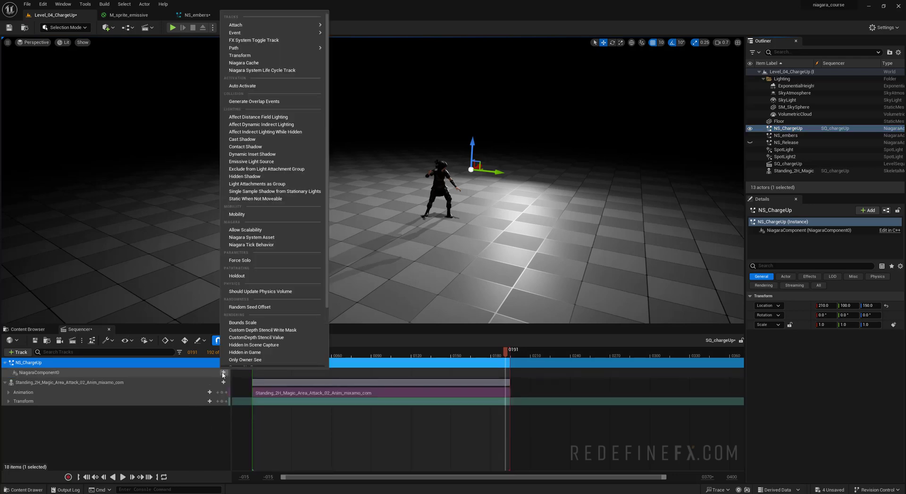
pyautogui.click(263, 71)
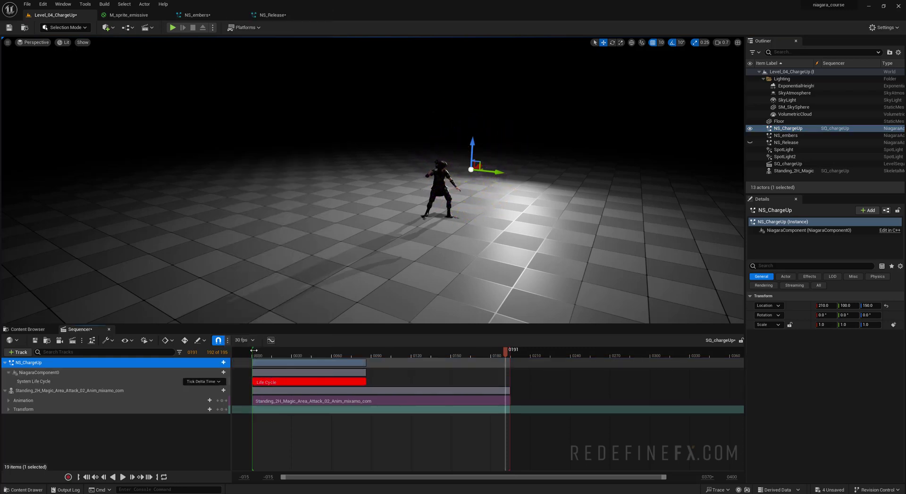
# - Move NS_ChargeUp to location 220, 10, 120 beside the character
pyautogui.click(257, 355)
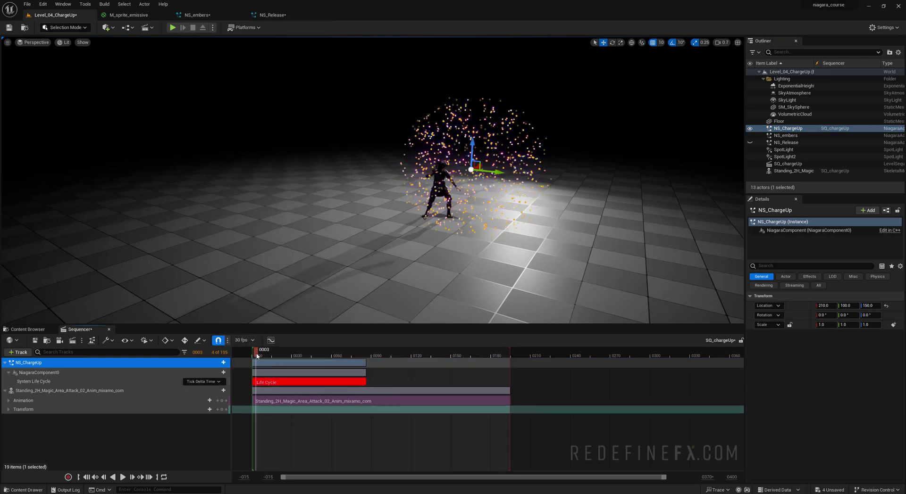
pyautogui.moveTo(485, 177); pyautogui.dragTo(441, 163)
pyautogui.moveTo(441, 162); pyautogui.dragTo(279, 115, button='right')
pyautogui.moveTo(279, 115); pyautogui.dragTo(284, 116)
pyautogui.press('f')
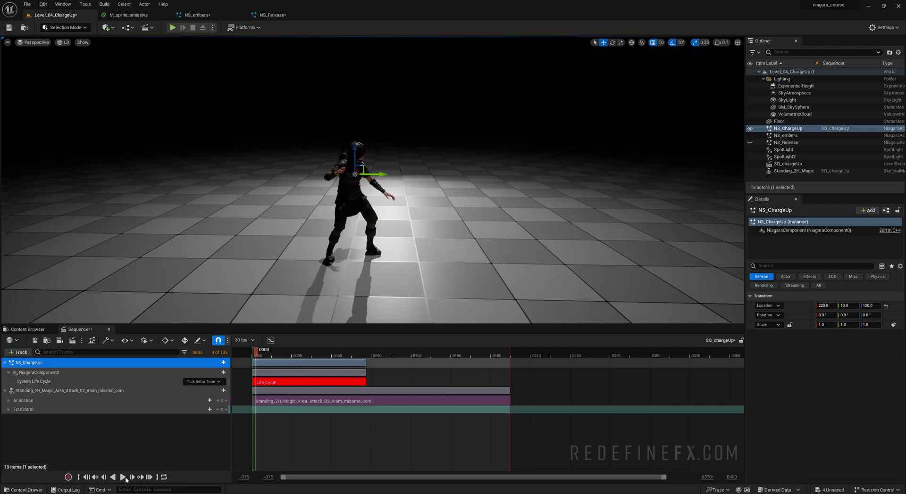
# - Play and scrub the sequence to check the charge-up effect's timing
pyautogui.click(123, 478)
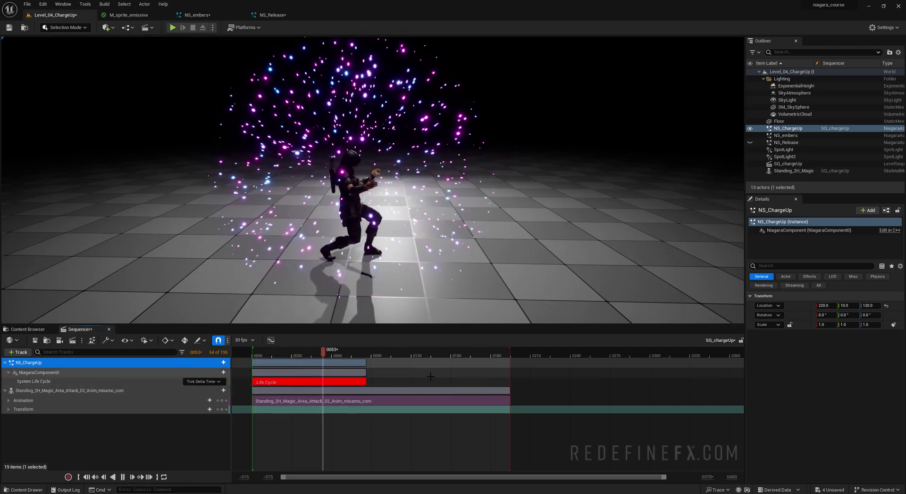
pyautogui.press('space')
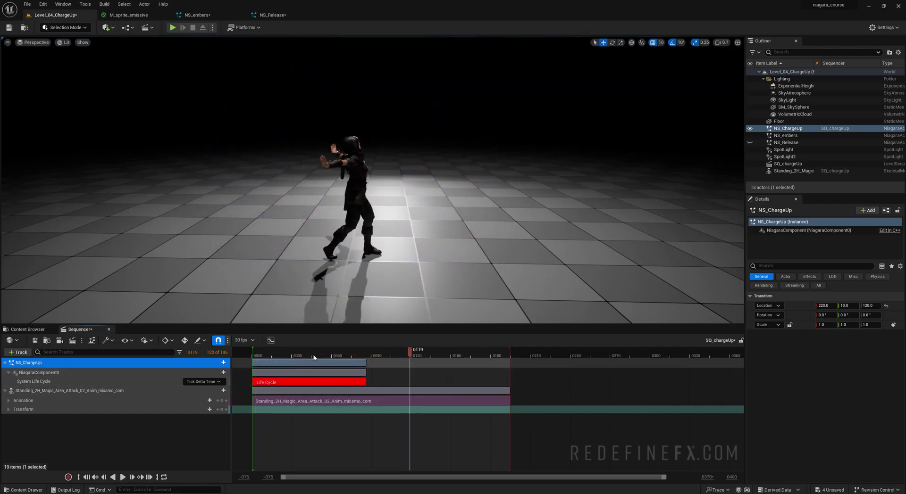
pyautogui.moveTo(311, 357); pyautogui.dragTo(267, 355)
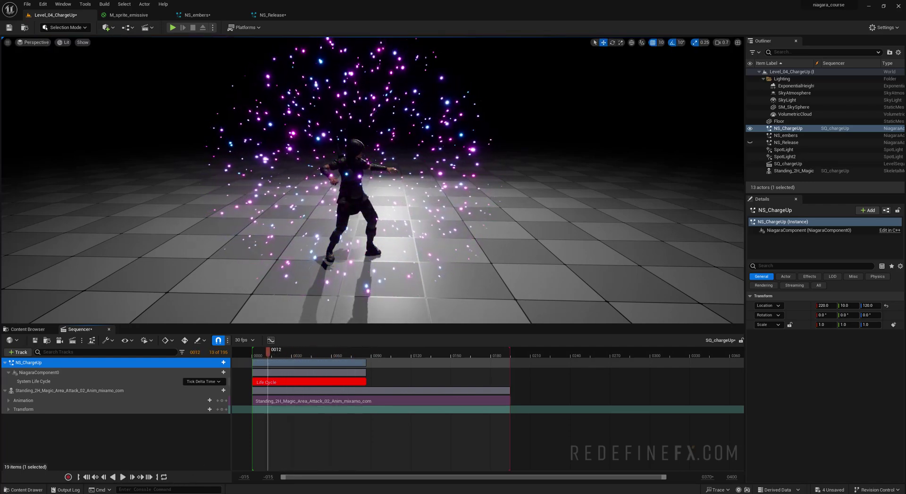
pyautogui.press('space')
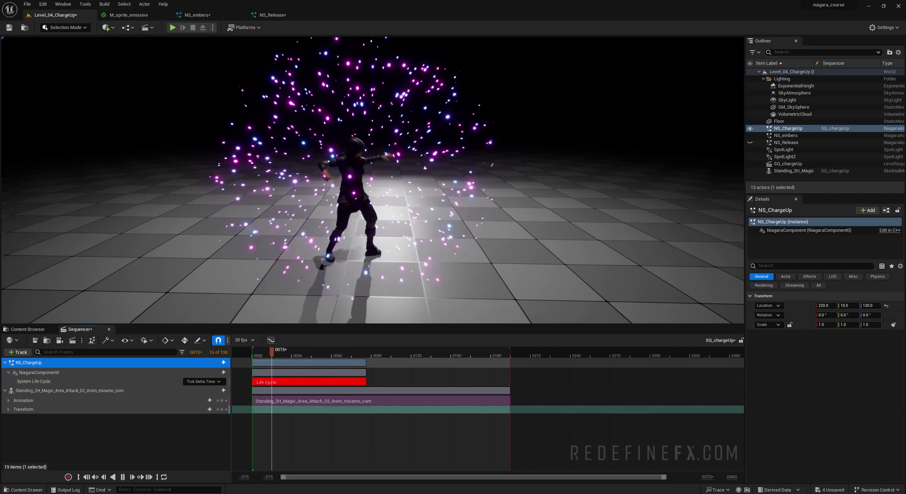
# - Open NS_ChargeUp and set its System Update loop duration to 2.0
pyautogui.rightClick(784, 128)
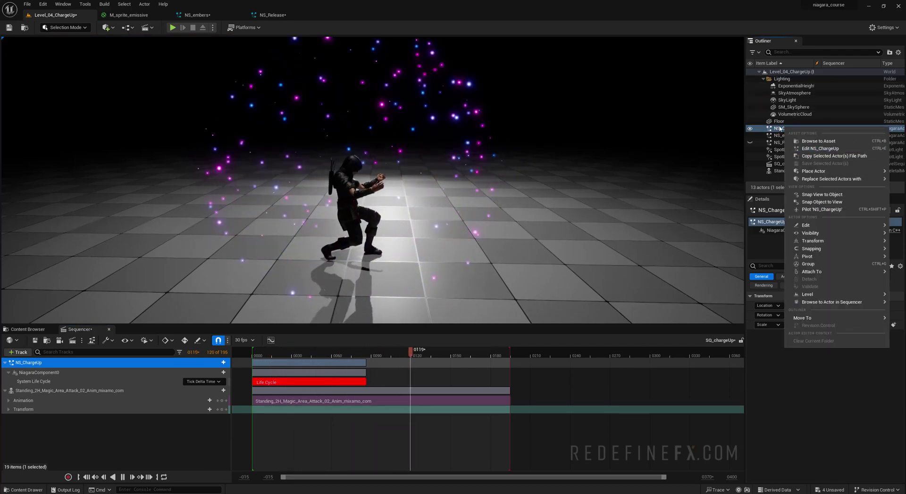
pyautogui.click(780, 128)
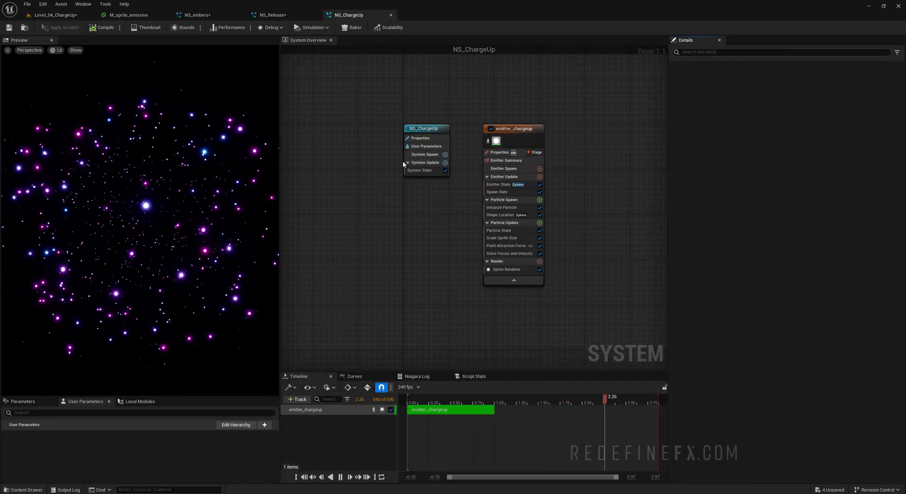
pyautogui.click(429, 163)
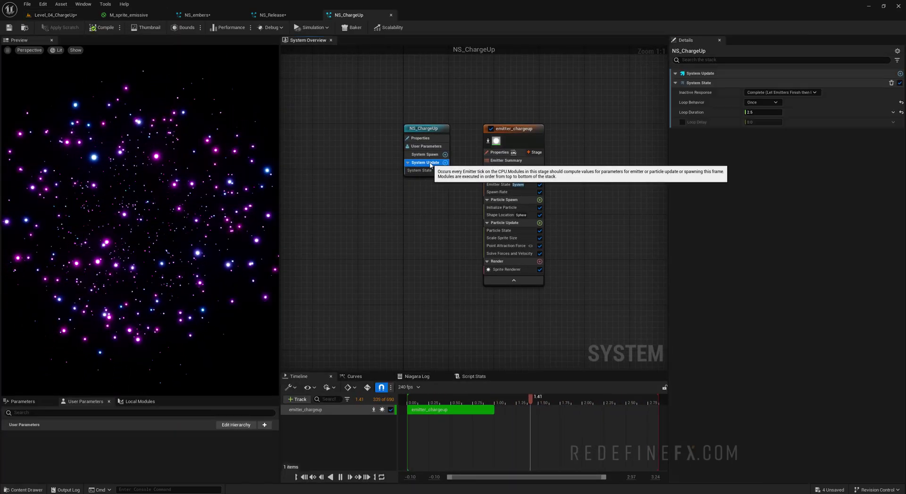
pyautogui.click(760, 111)
pyautogui.write('2')
pyautogui.press('Return')
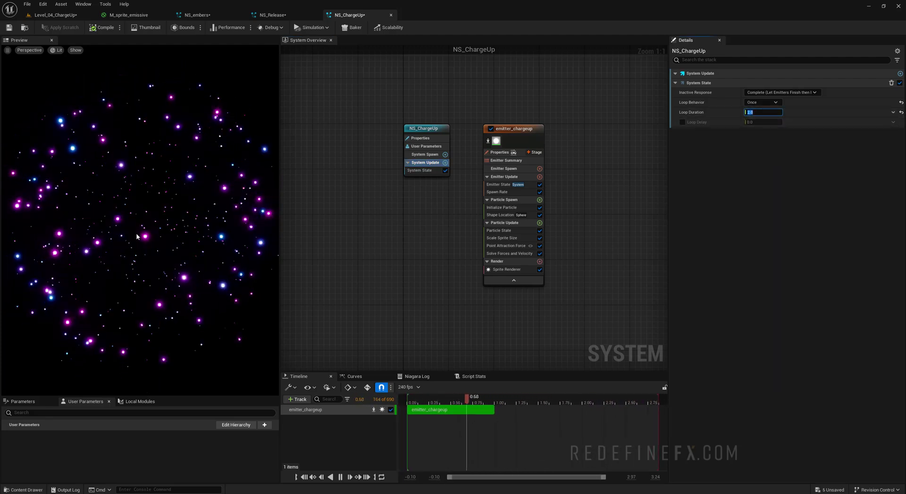
# - Set the Point Attraction Force minimum strength to 12.0
pyautogui.click(491, 246)
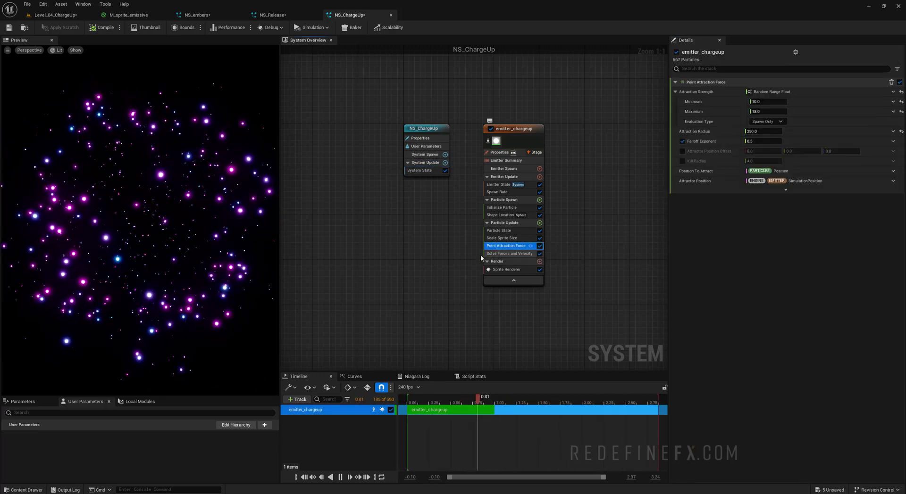
pyautogui.click(767, 102)
pyautogui.write('12')
pyautogui.press('Tab')
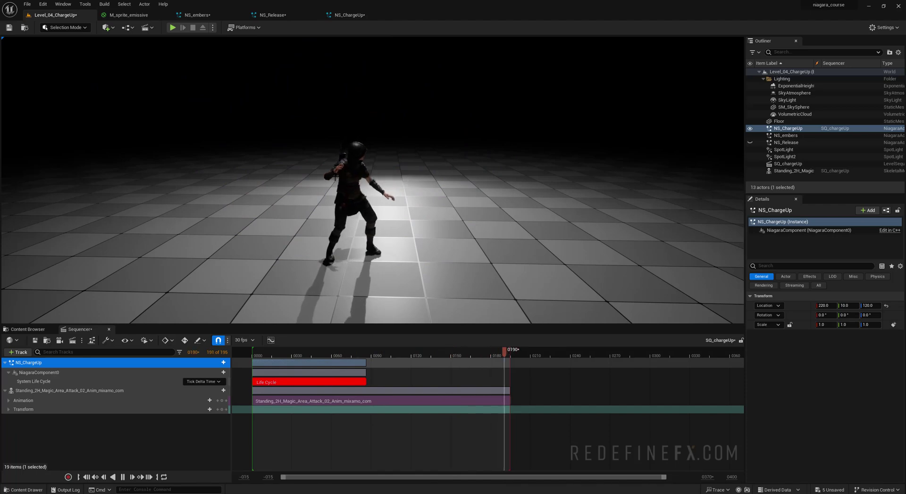
# - Add NS_Release to the sequence with a Niagara System Life Cycle track on NiagaraComponent0
pyautogui.click(794, 143)
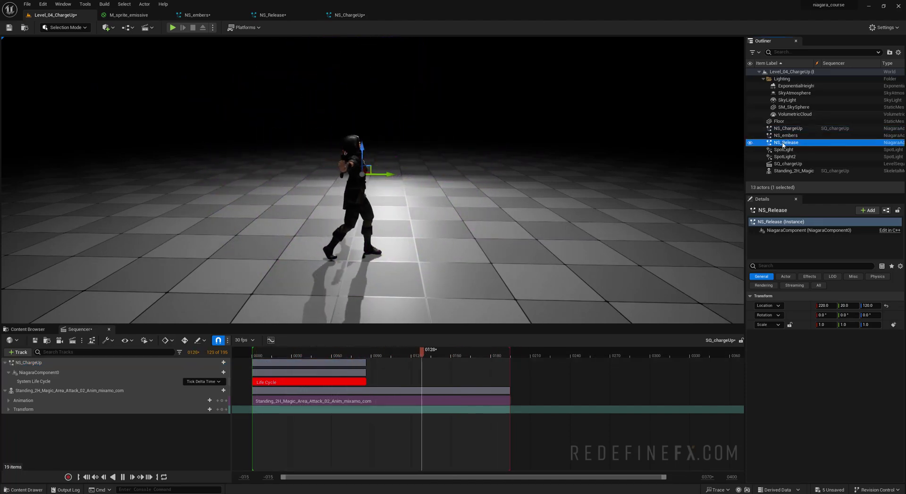
pyautogui.moveTo(109, 429); pyautogui.dragTo(109, 429)
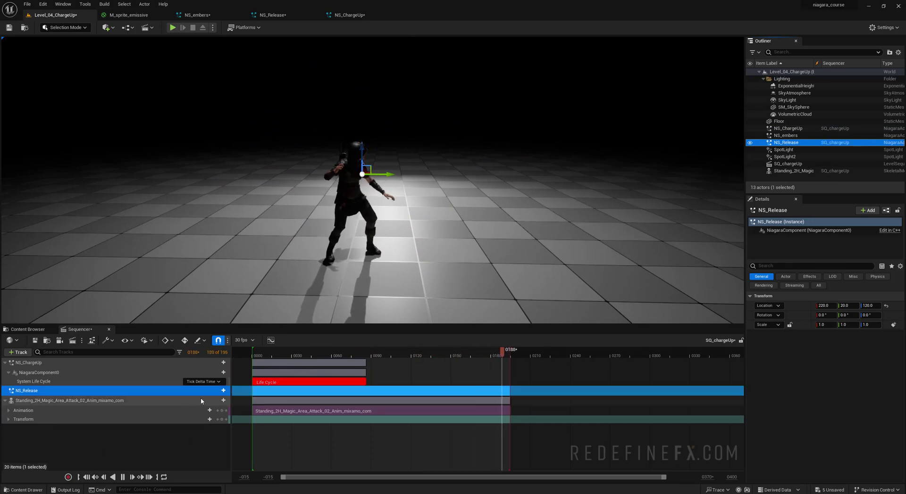
pyautogui.click(224, 391)
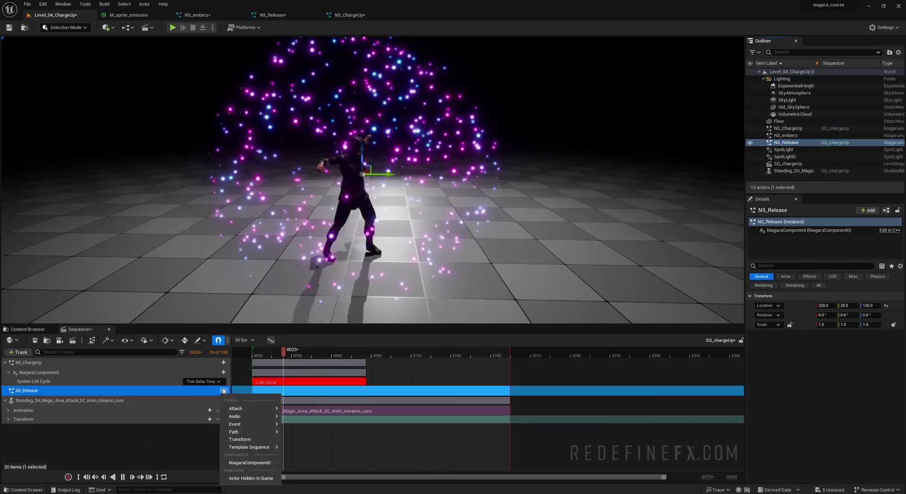
pyautogui.click(240, 463)
pyautogui.click(223, 401)
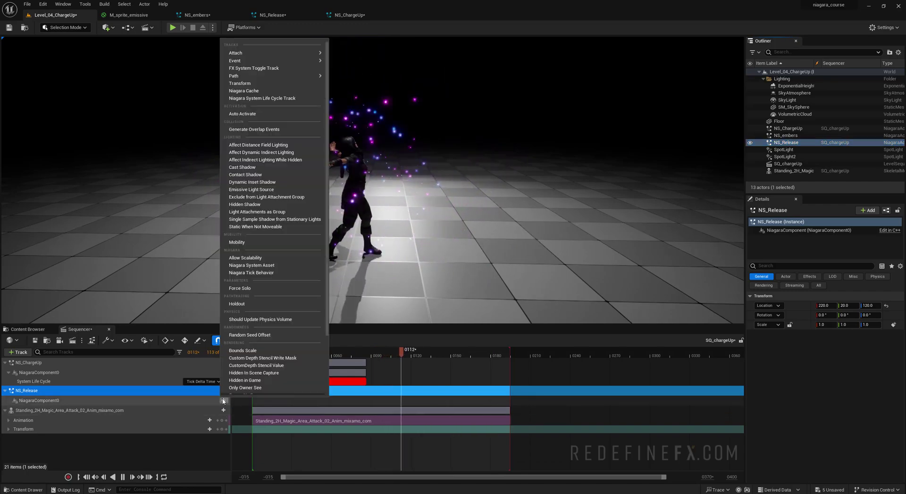
pyautogui.click(262, 98)
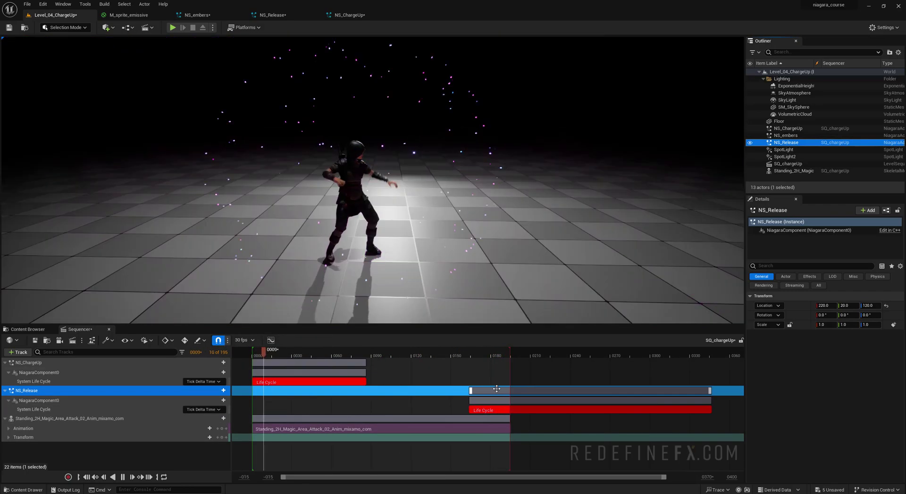
# - Position the release section to start at frame 0101 and extend playback to 280 frames
pyautogui.moveTo(492, 390); pyautogui.dragTo(389, 389)
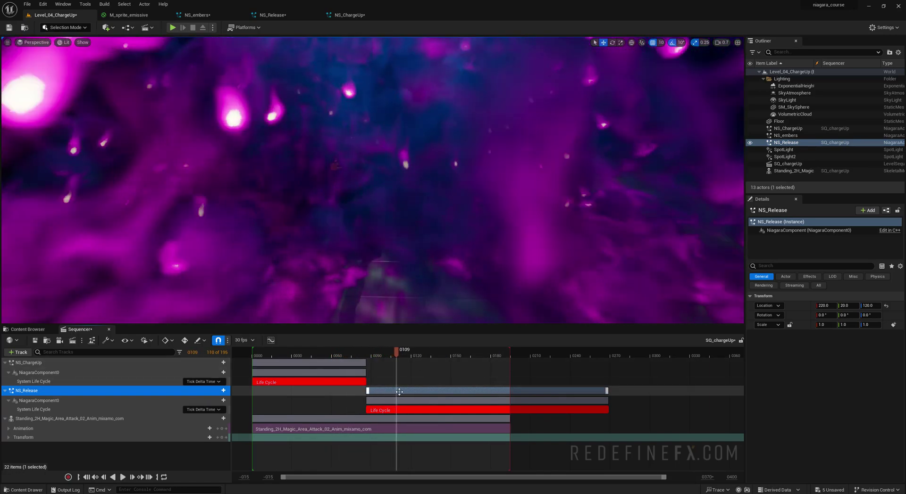
pyautogui.moveTo(399, 390); pyautogui.dragTo(429, 389)
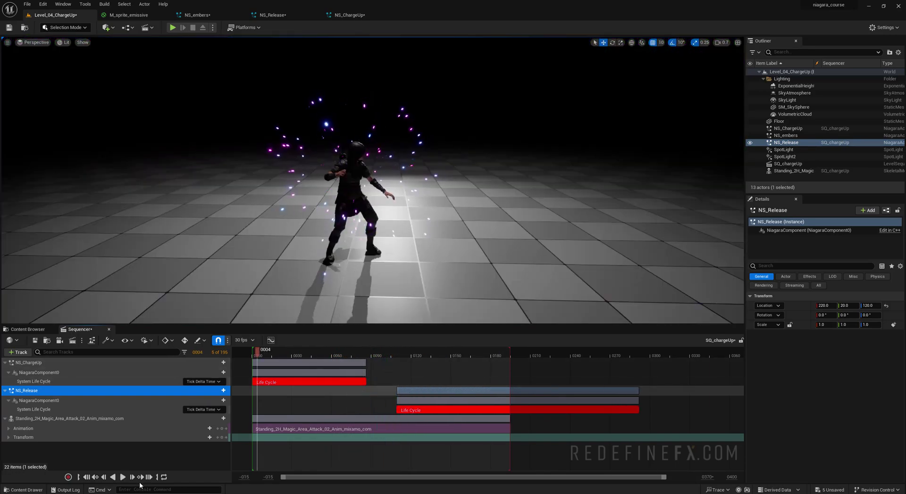
pyautogui.click(121, 478)
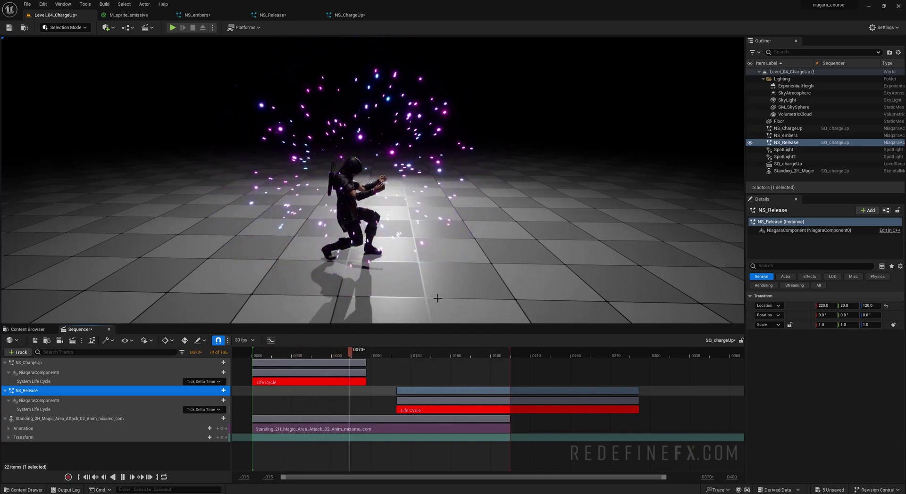
pyautogui.press('space')
pyautogui.moveTo(421, 390); pyautogui.dragTo(405, 390)
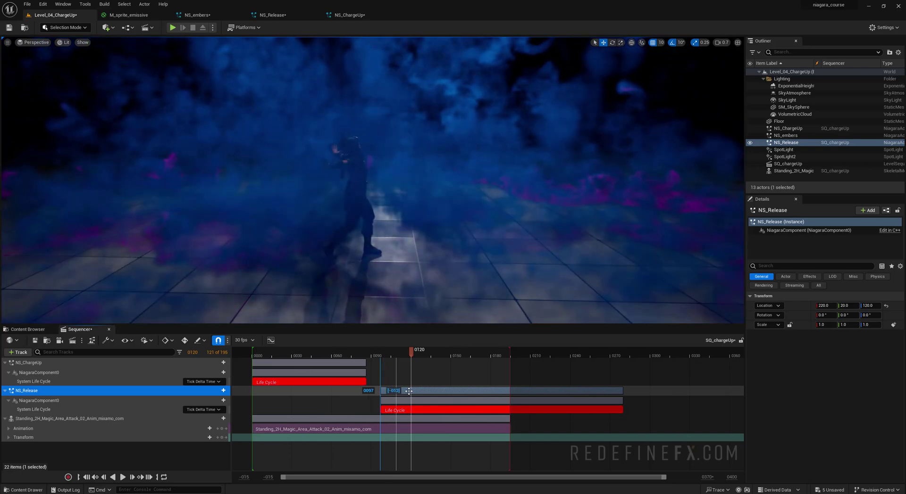
pyautogui.moveTo(508, 355); pyautogui.dragTo(622, 355)
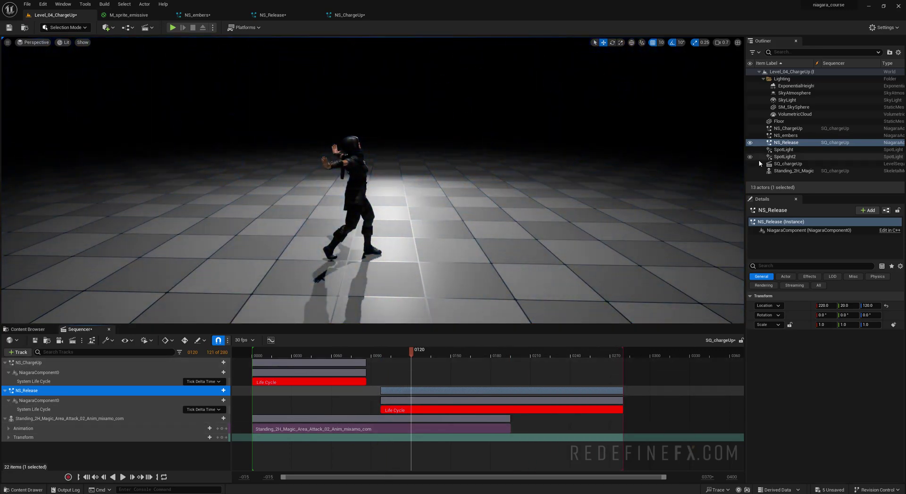
# - Add NS_embers to the sequence with a Niagara System Life Cycle track on NiagaraComponent0
pyautogui.click(781, 136)
pyautogui.moveTo(116, 451); pyautogui.dragTo(118, 449)
pyautogui.click(223, 391)
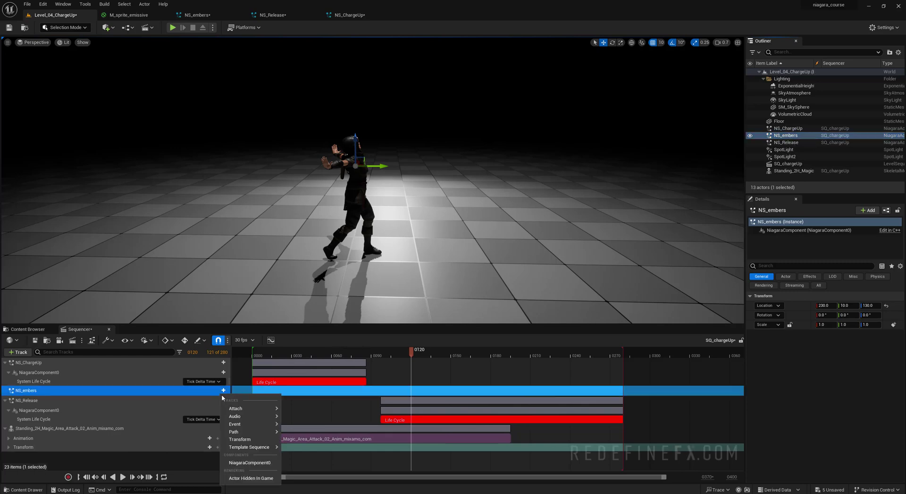
pyautogui.click(250, 480)
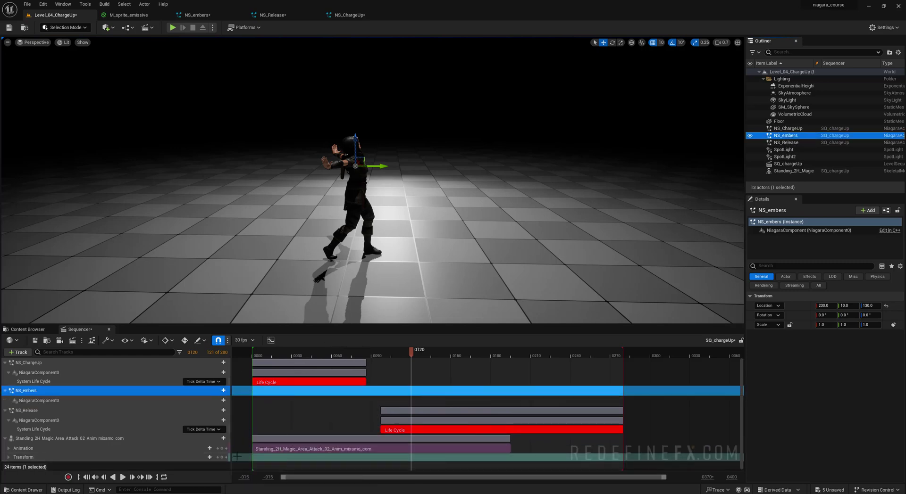
pyautogui.click(223, 401)
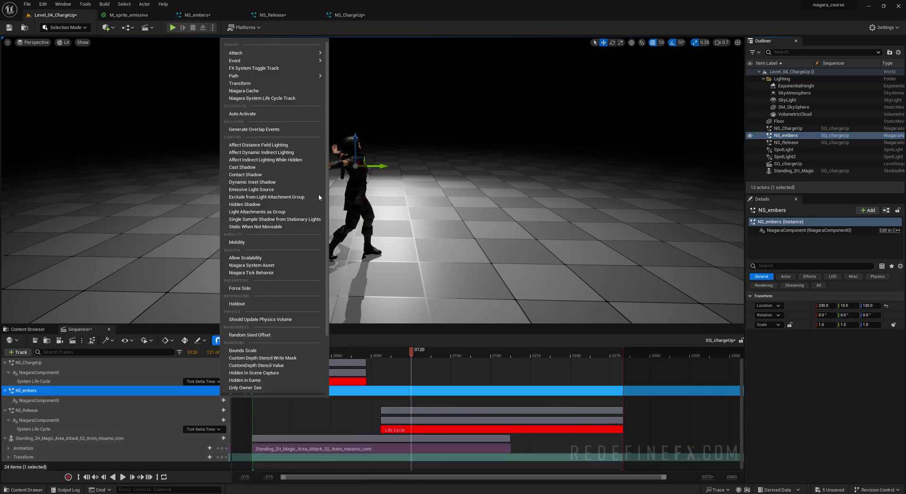
pyautogui.click(262, 97)
# - Move the embers life cycle section to run from frame 0090 to 0270 and preview it
pyautogui.click(428, 409)
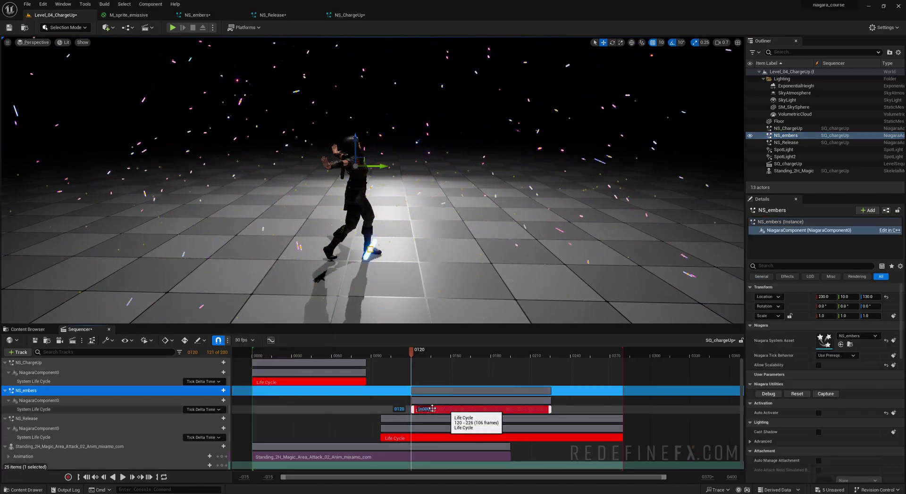
pyautogui.moveTo(428, 409); pyautogui.dragTo(396, 408)
pyautogui.moveTo(519, 391); pyautogui.dragTo(623, 392)
pyautogui.scroll(-3, 376, 200)
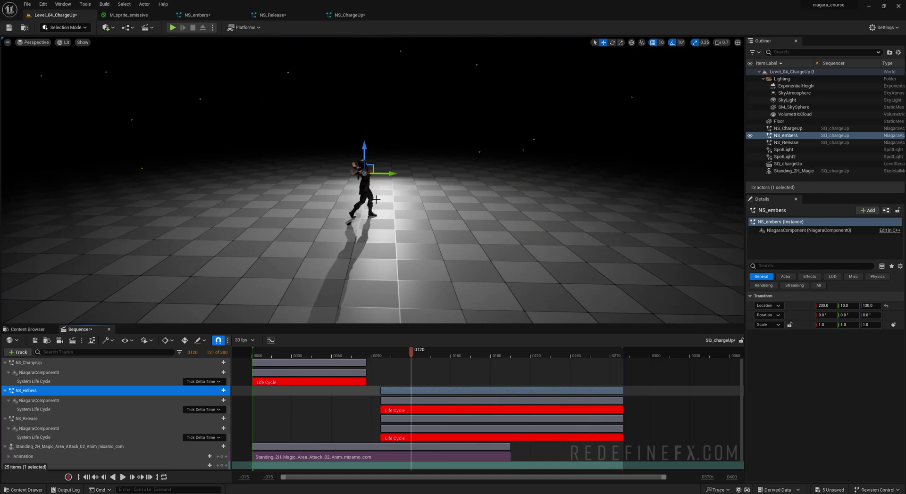
pyautogui.click(87, 477)
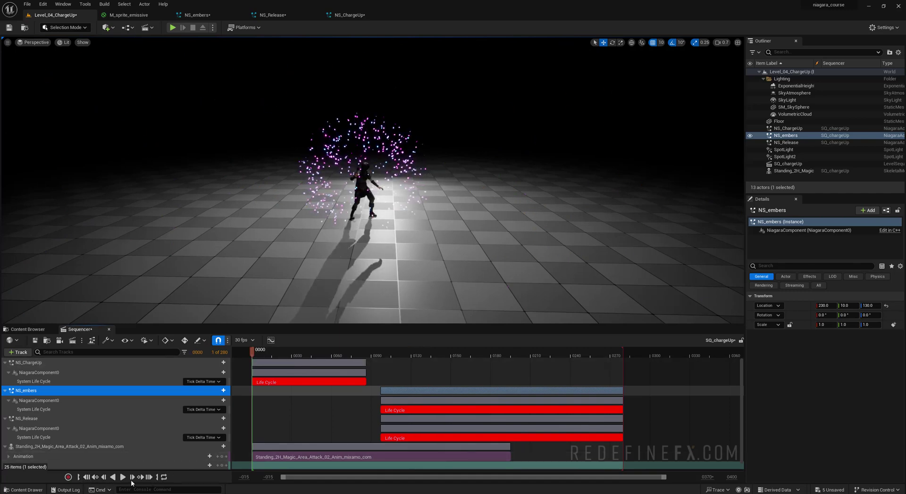
pyautogui.click(123, 478)
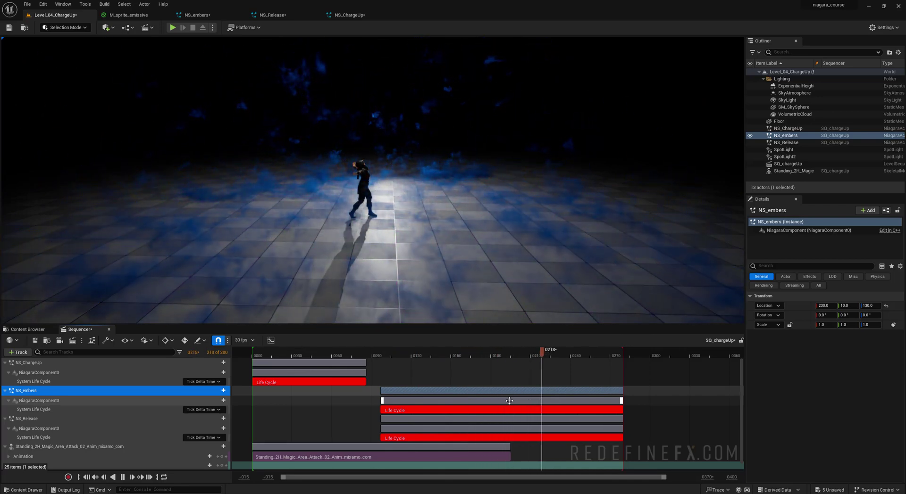
pyautogui.press('space')
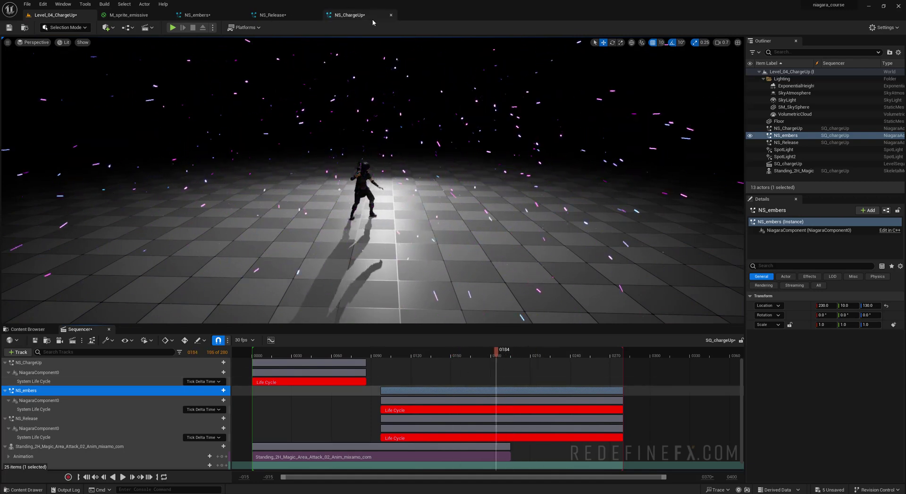
# - Set the NS_embers Initialize Particle Lifetime Maximum to 7.0
pyautogui.click(198, 15)
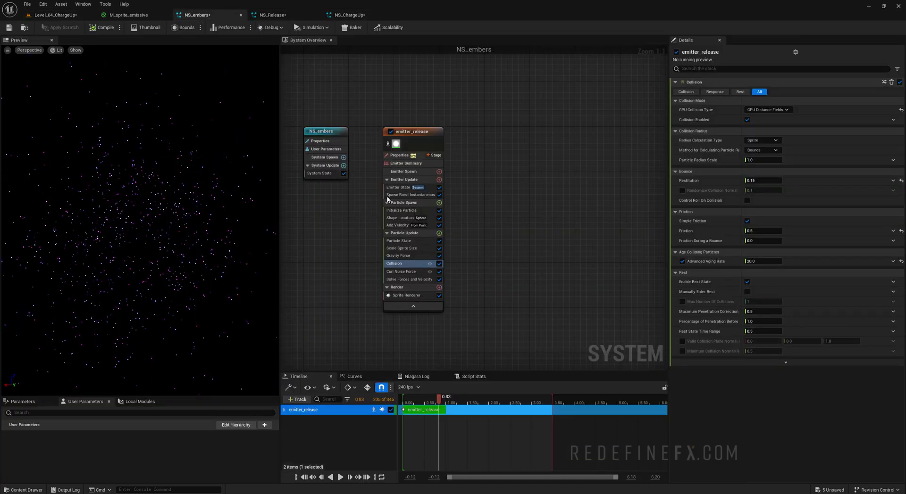
pyautogui.click(394, 212)
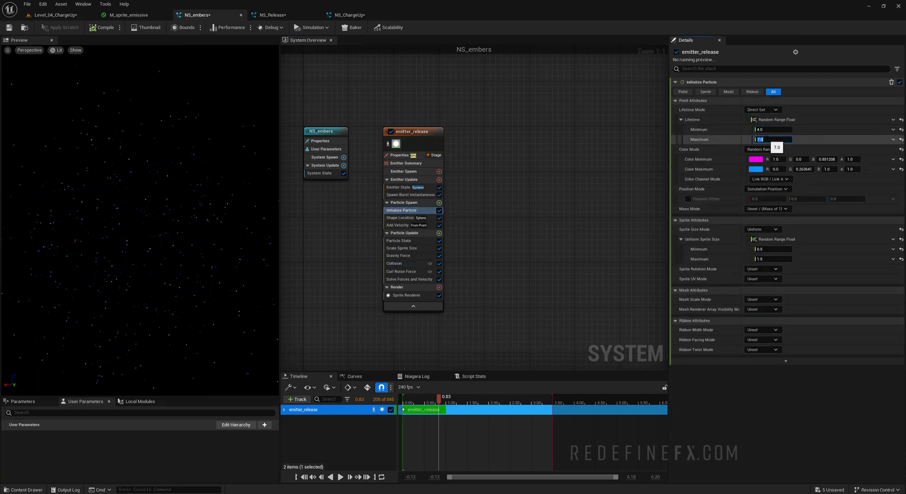
pyautogui.click(56, 15)
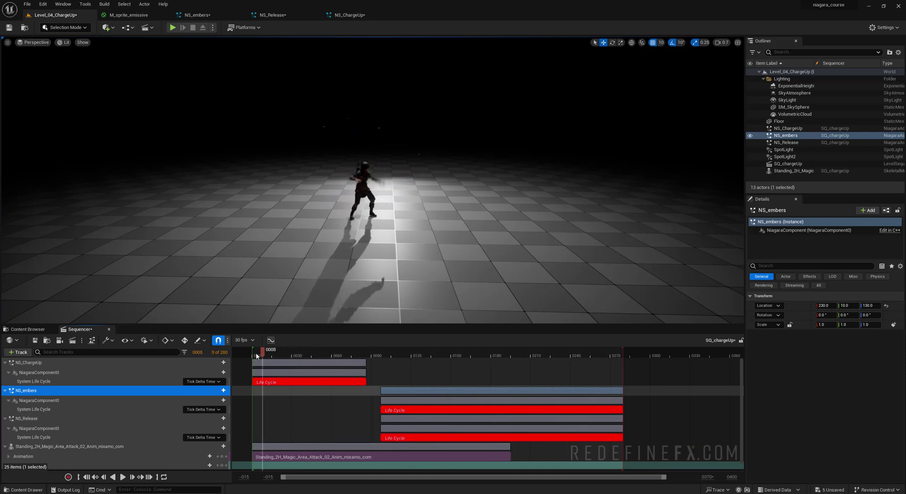
# - Replay the sequence, stop at frame 0186, and select the character's animation section
pyautogui.moveTo(256, 356); pyautogui.dragTo(254, 357)
pyautogui.click(122, 478)
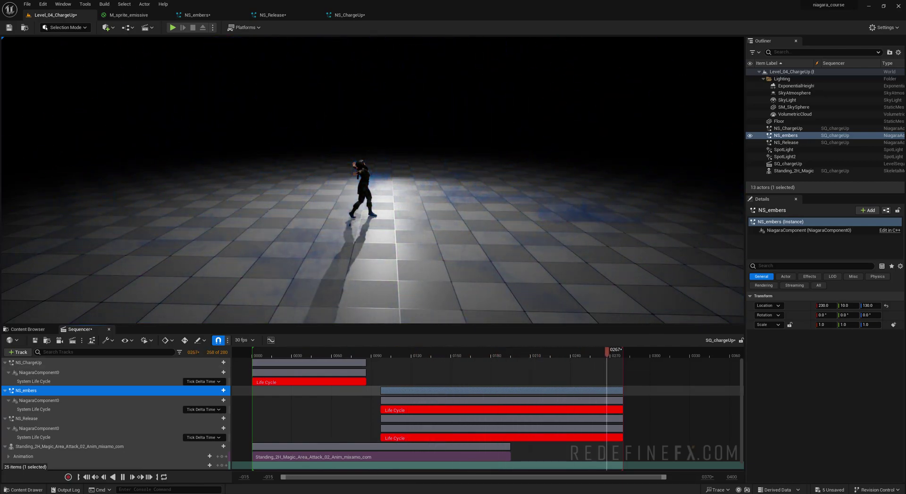
pyautogui.moveTo(491, 354); pyautogui.dragTo(498, 354)
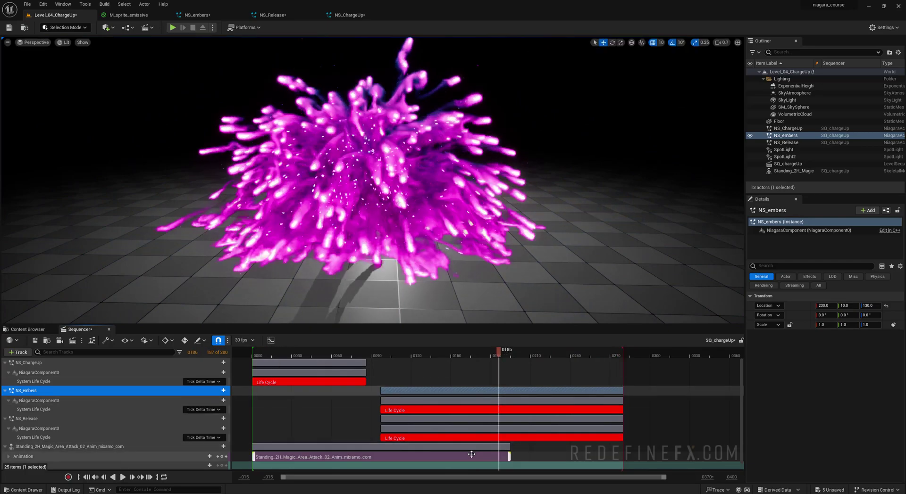
pyautogui.click(471, 454)
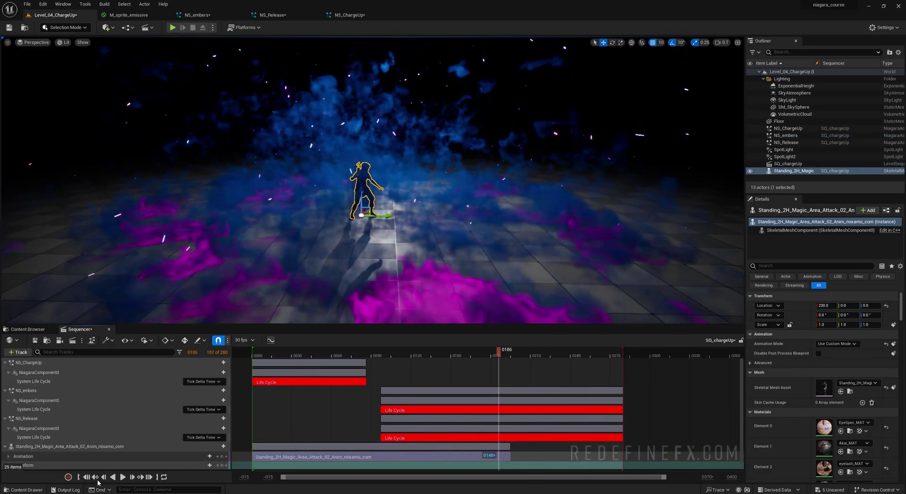
# - Inspect the character animation section's properties from frame 0000
pyautogui.click(87, 477)
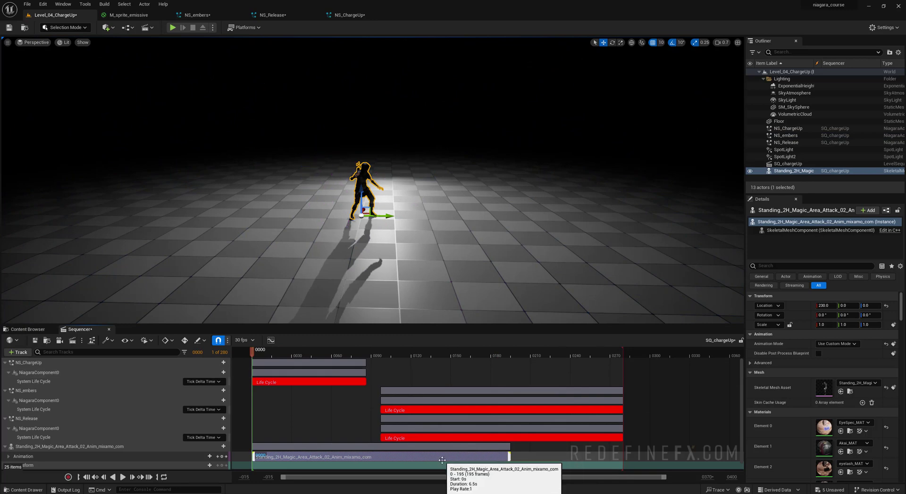
pyautogui.rightClick(442, 460)
pyautogui.moveTo(495, 394)
pyautogui.moveTo(503, 252)
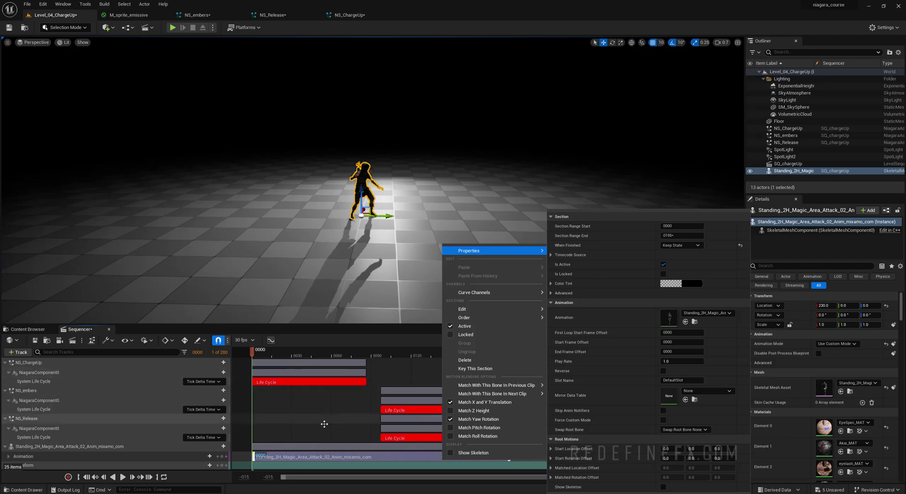
# - Play and scrub the sequence from frame 0025 through frame 0270 to review the particles
pyautogui.moveTo(282, 354); pyautogui.dragTo(288, 357)
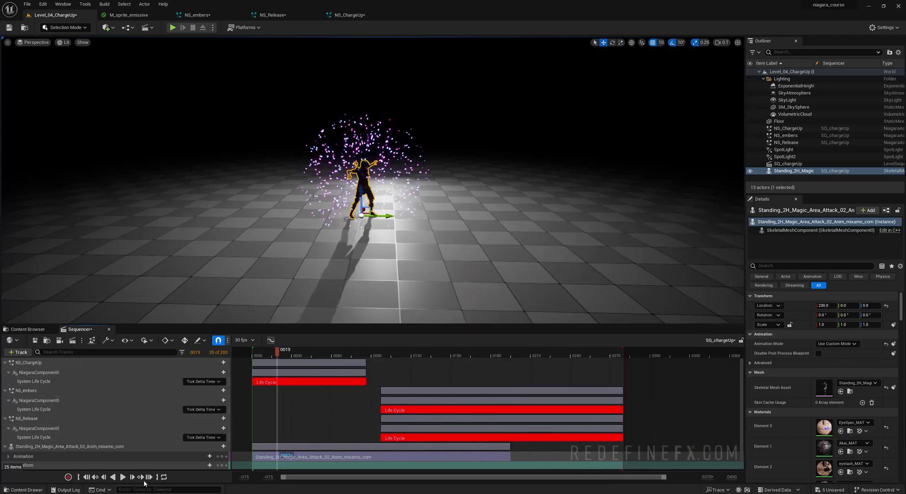
pyautogui.click(122, 477)
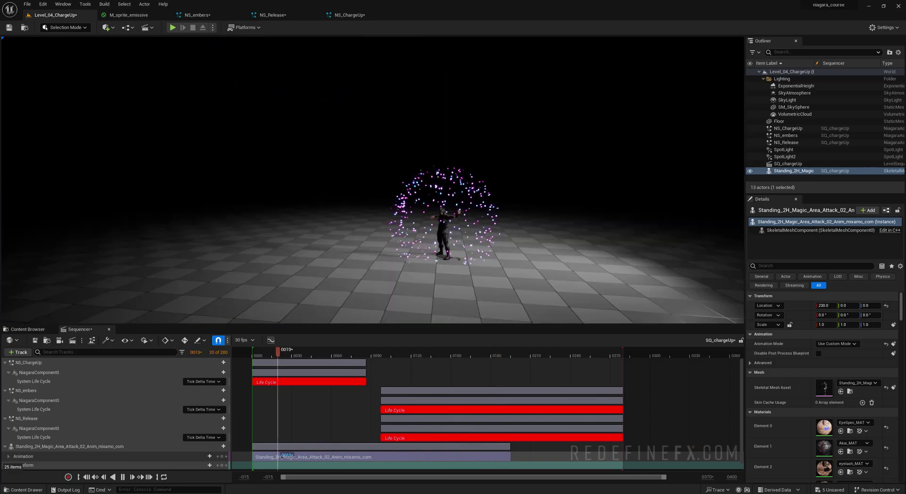
pyautogui.click(461, 353)
pyautogui.moveTo(470, 357); pyautogui.dragTo(319, 361)
pyautogui.moveTo(498, 369); pyautogui.dragTo(613, 380)
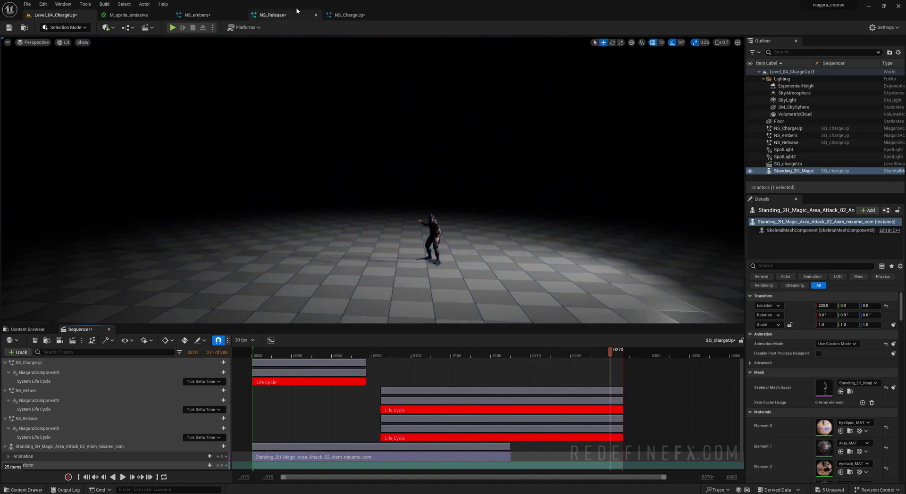
# - Set the Grid3D_Gas_Master_Emitter Dissipation Rate Density in NS_Release to 1.0
pyautogui.click(273, 16)
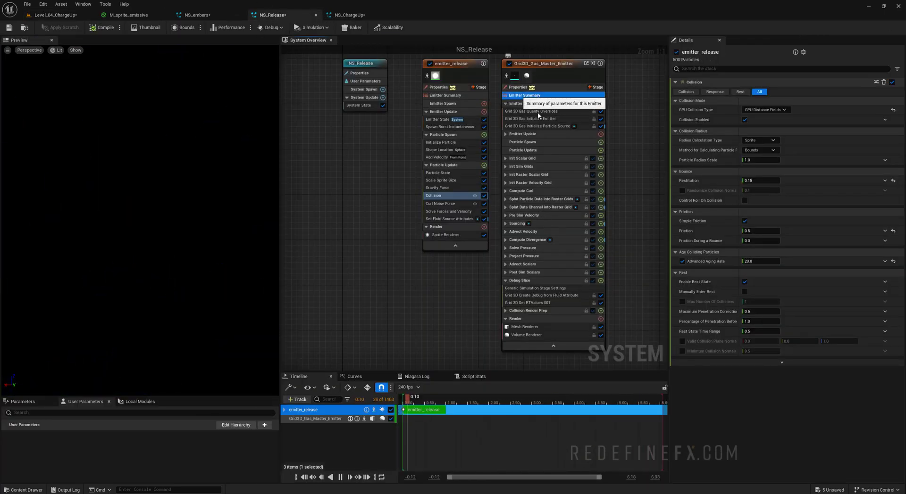
pyautogui.click(524, 95)
pyautogui.click(687, 92)
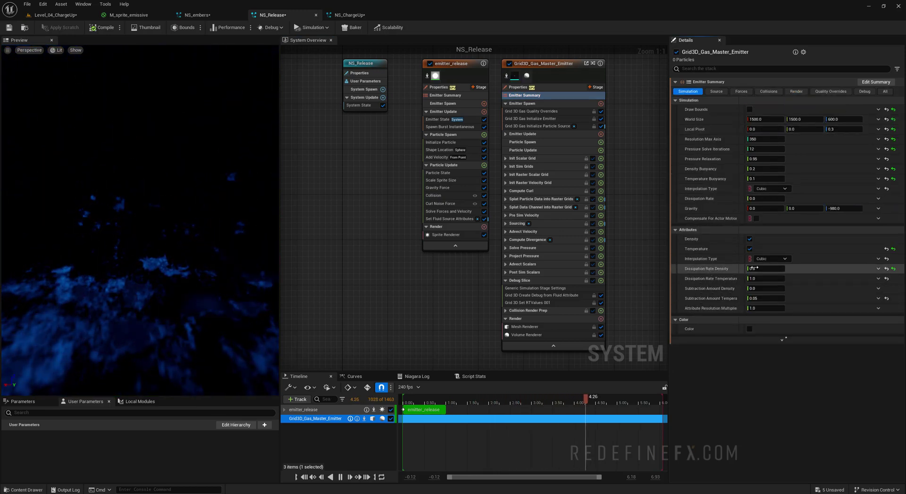
pyautogui.click(756, 268)
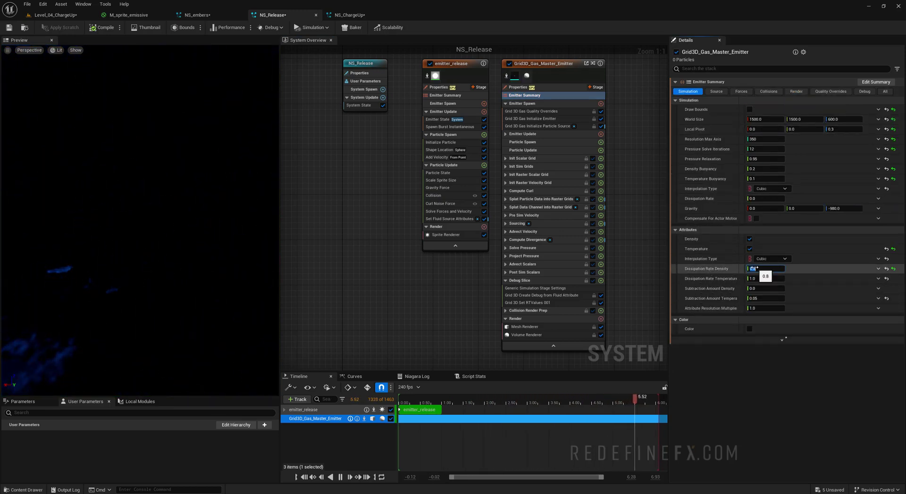
pyautogui.write('1')
pyautogui.press('Return')
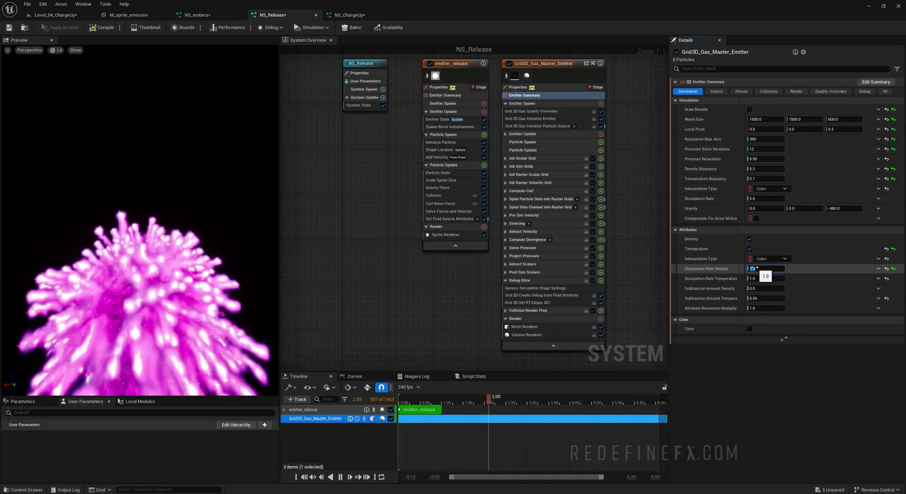
pyautogui.click(56, 14)
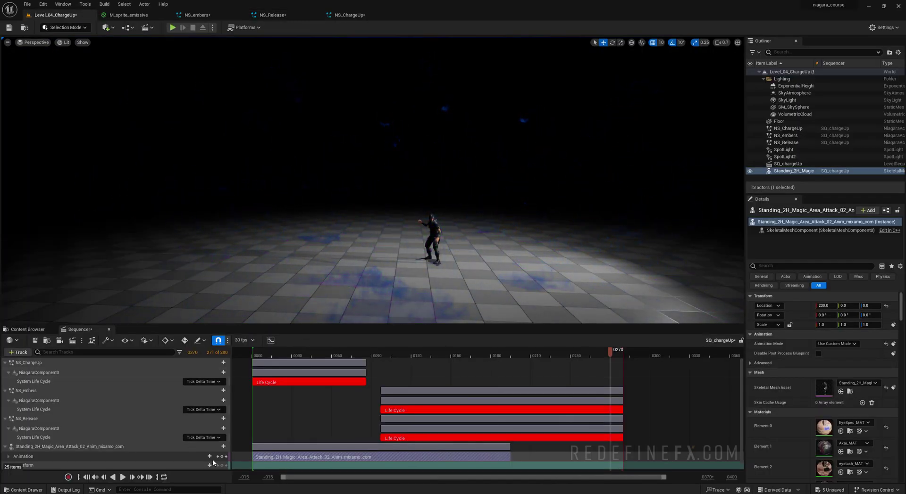
# - Replay SQ_chargeUp from the start to check the smoke thinning after the burst
pyautogui.click(87, 477)
pyautogui.click(122, 478)
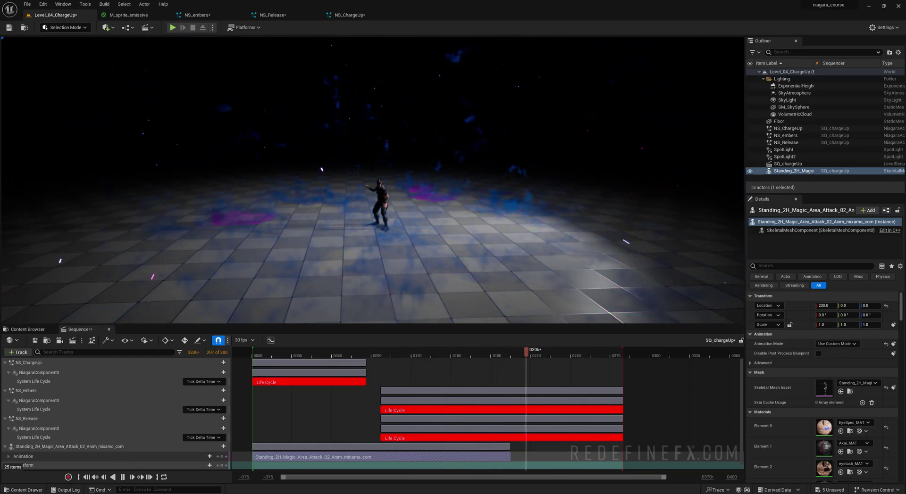
# - Raise the M_sprite_emissive Multiply node's Const B from 200 to 500
pyautogui.click(126, 14)
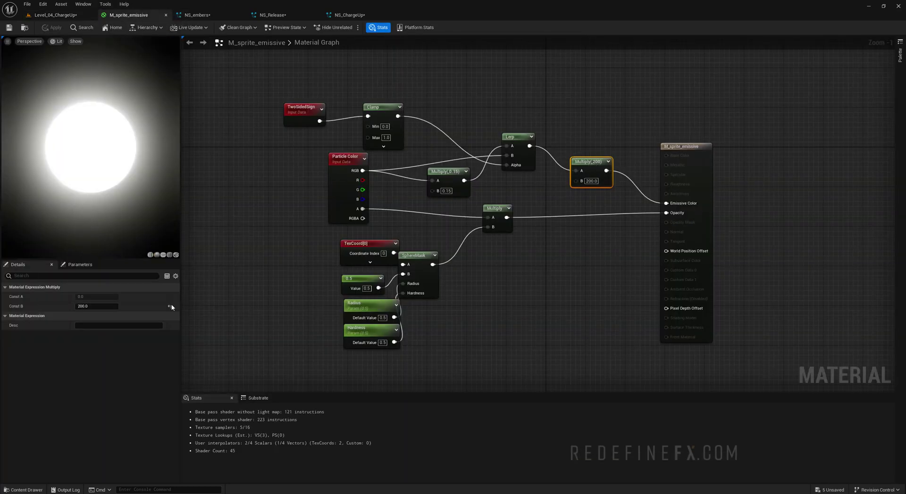
pyautogui.click(103, 305)
pyautogui.write('500')
pyautogui.press('Return')
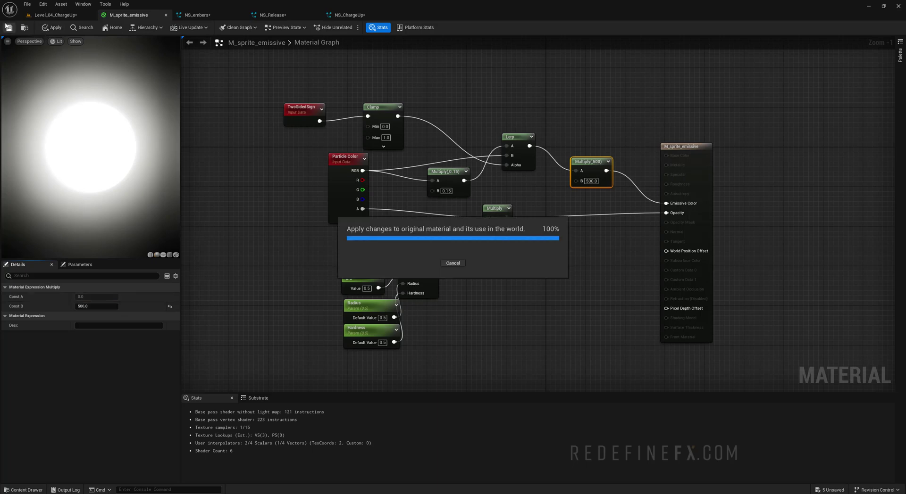
pyautogui.click(52, 16)
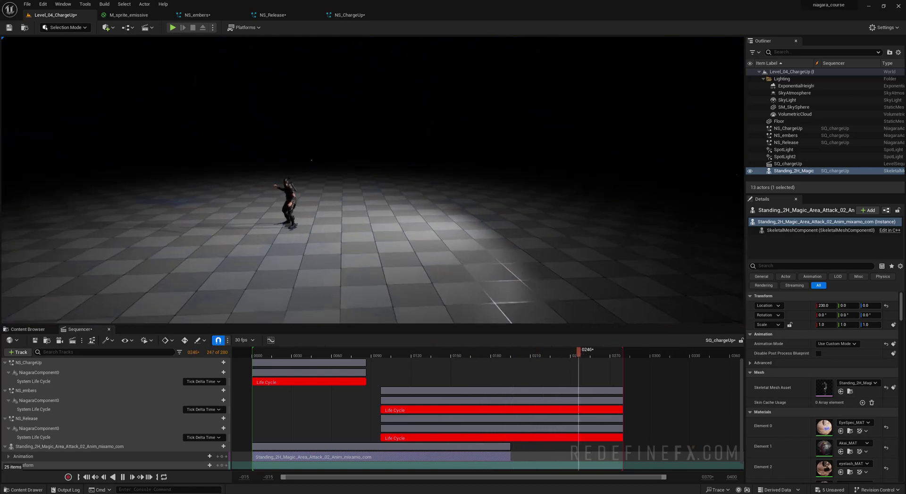
# - Save all modified assets, then play-test the level in the editor and stop
pyautogui.click(26, 4)
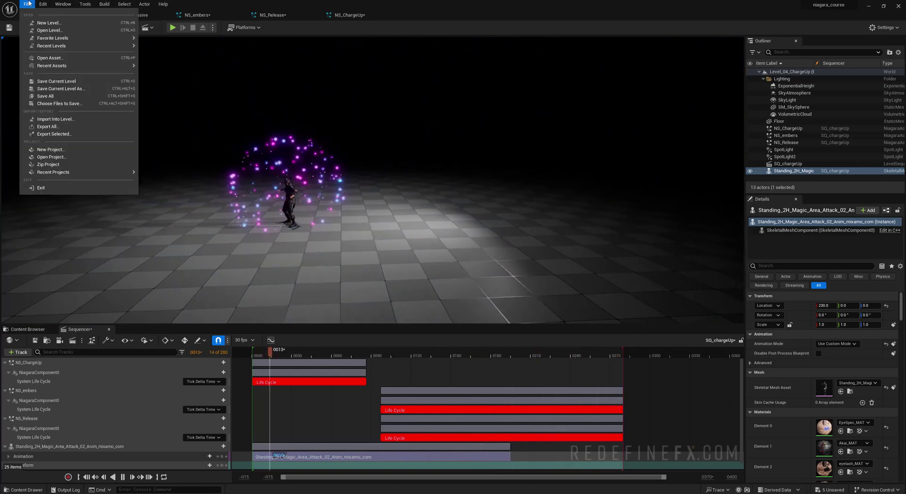
pyautogui.click(52, 98)
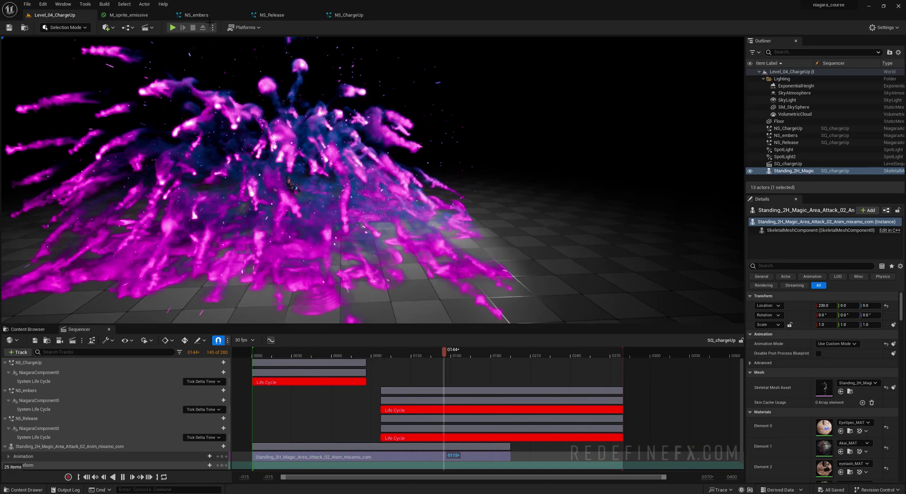
pyautogui.click(172, 28)
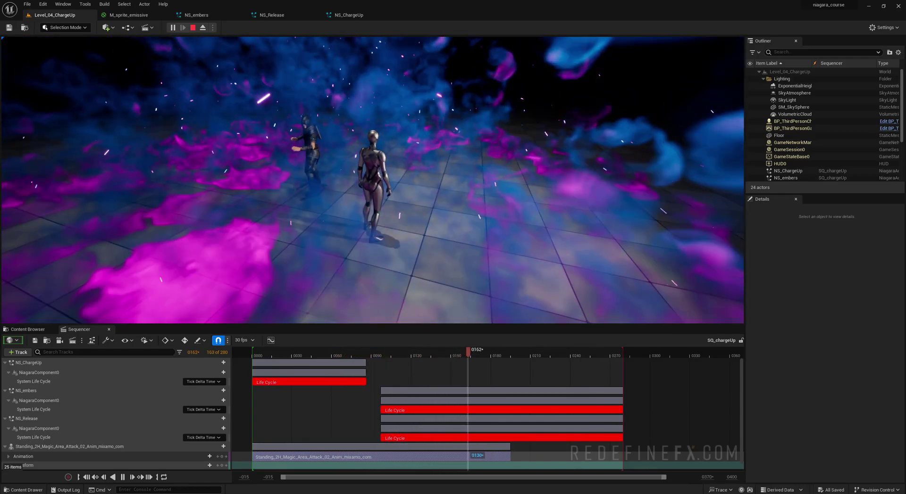
pyautogui.press('Escape')
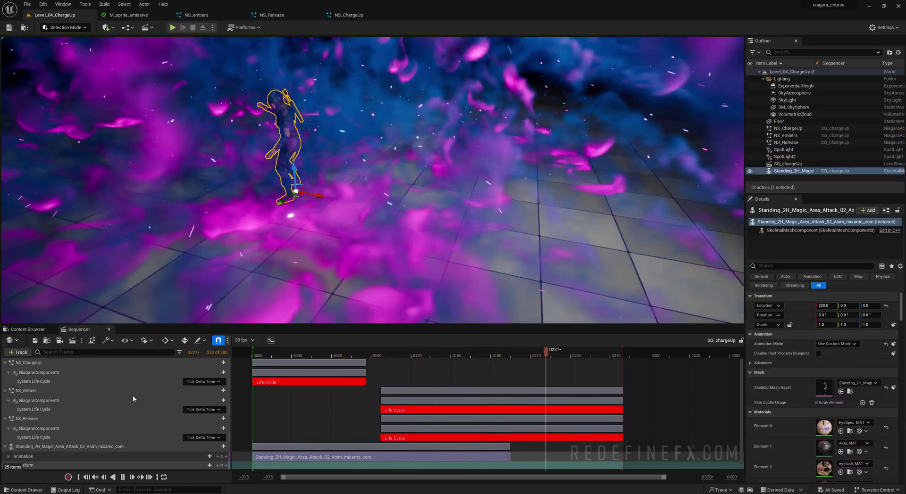
# - Apply MI_Black_Ceramic_Tiles to the floor and search the Content folder for 'third'
pyautogui.click(21, 331)
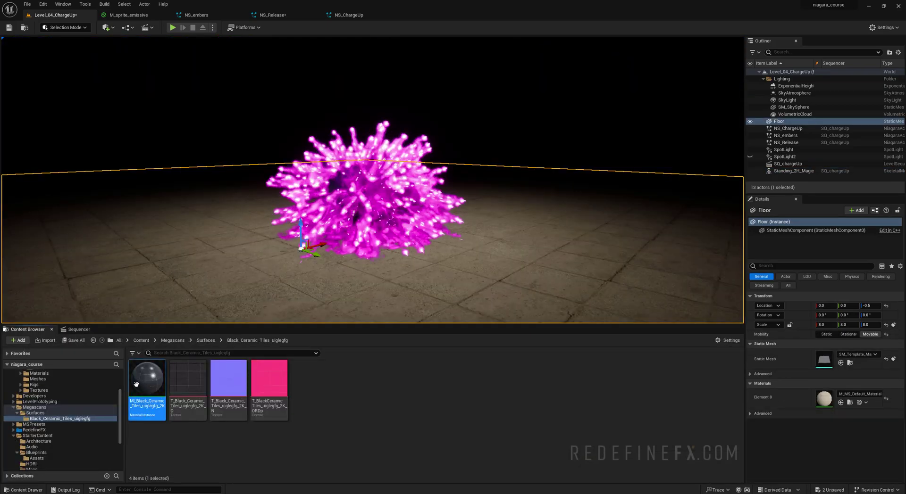
pyautogui.moveTo(143, 393); pyautogui.dragTo(419, 285)
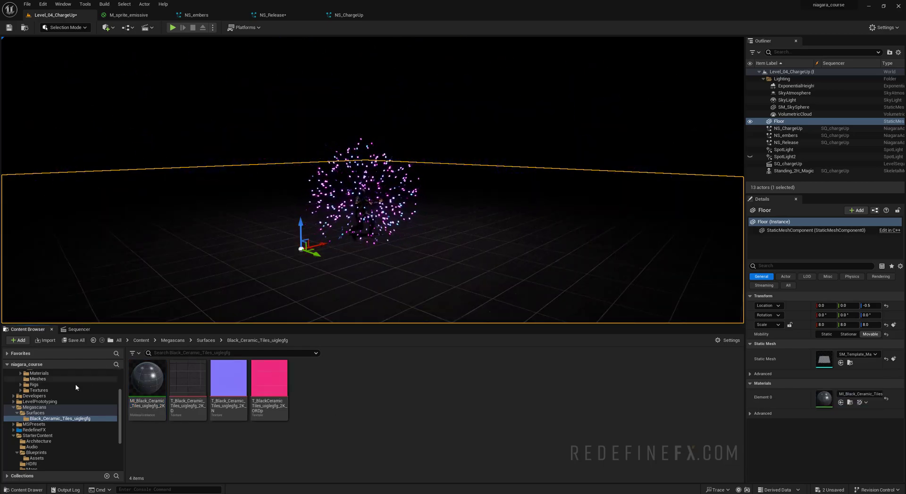
pyautogui.scroll(3, 70, 388)
pyautogui.click(27, 378)
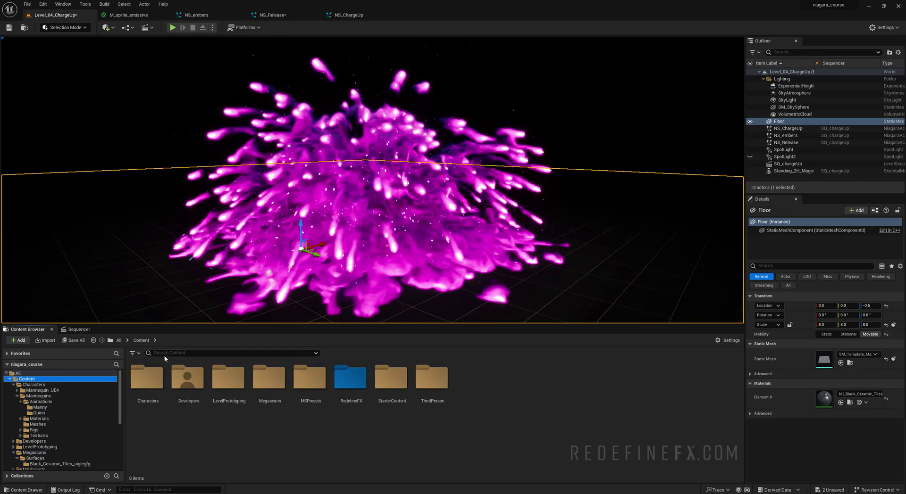
pyautogui.click(164, 355)
pyautogui.write('thirdperson')
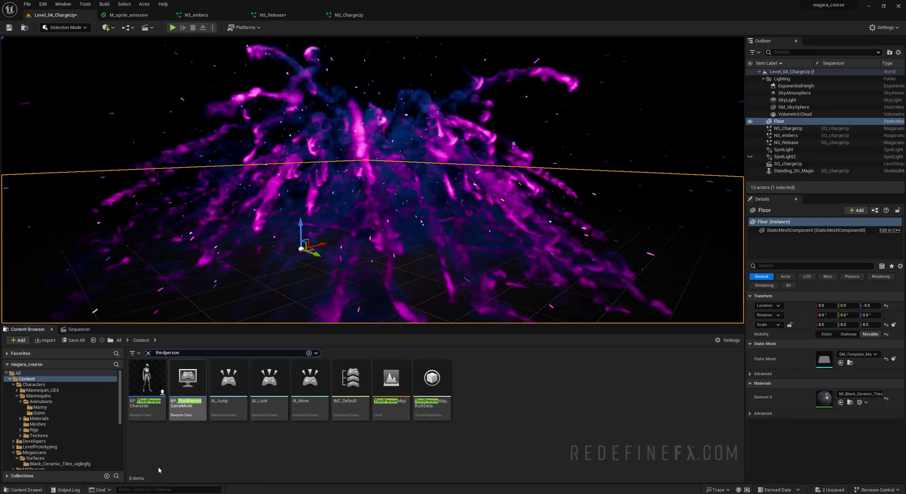
# - Check that BP_ThirdPersonCharacter's Character Movement Max Walk Speed is 150 cm/s
pyautogui.doubleClick(146, 379)
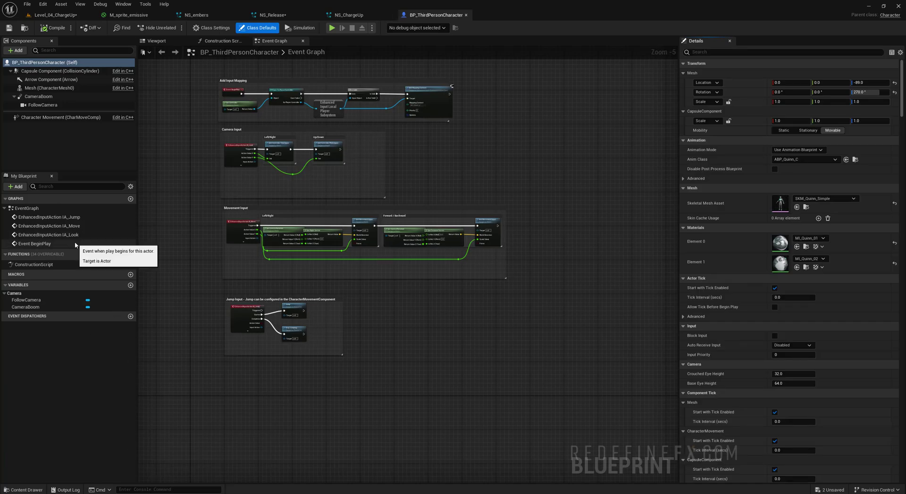
pyautogui.click(61, 117)
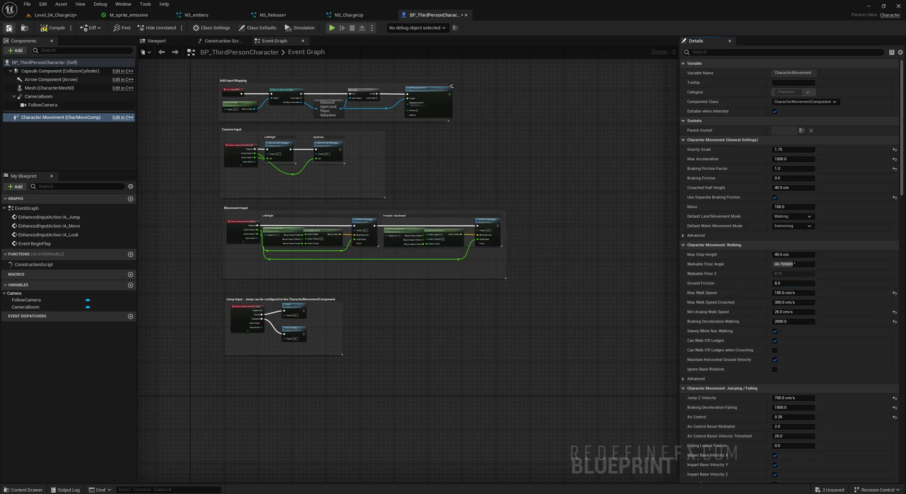
pyautogui.click(56, 16)
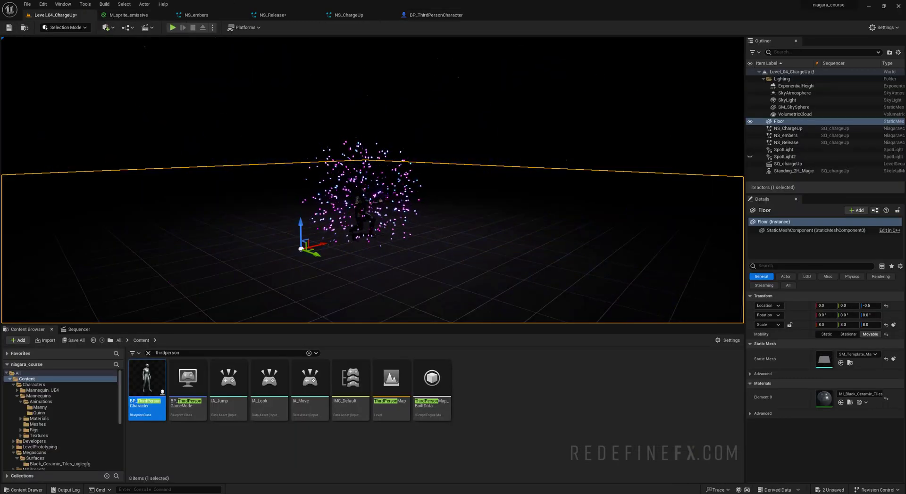
# - Play-test the level with the slower-walking character, then end the test
pyautogui.click(172, 27)
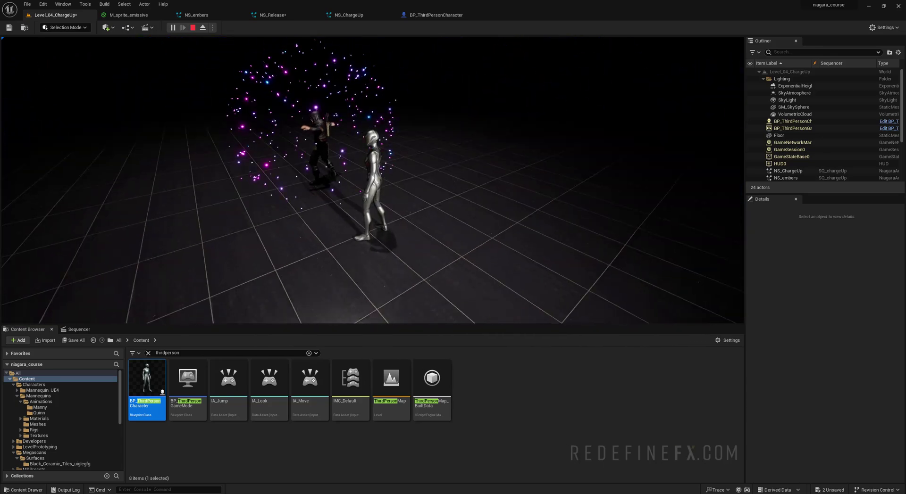
pyautogui.press('Escape')
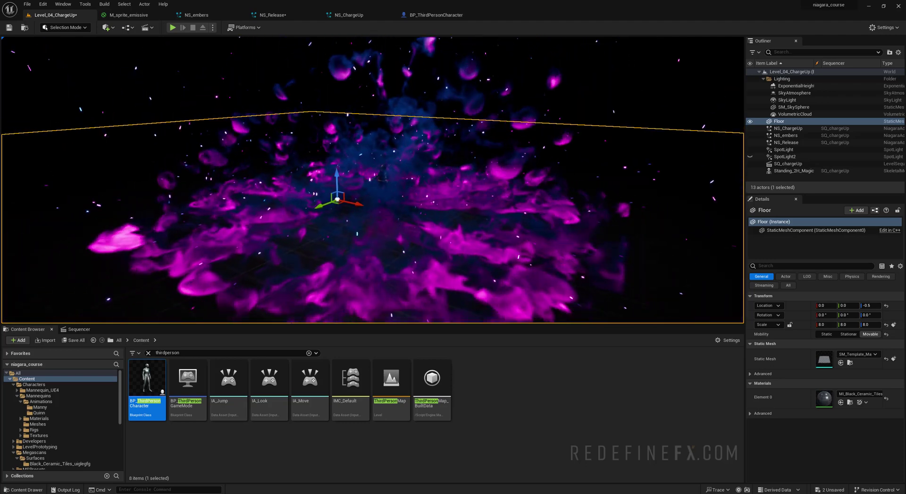
# - Review the reference clip's smaller purple burst through to the fire blast, then minimise the video
pyautogui.hotkey('alt', 'Tab')
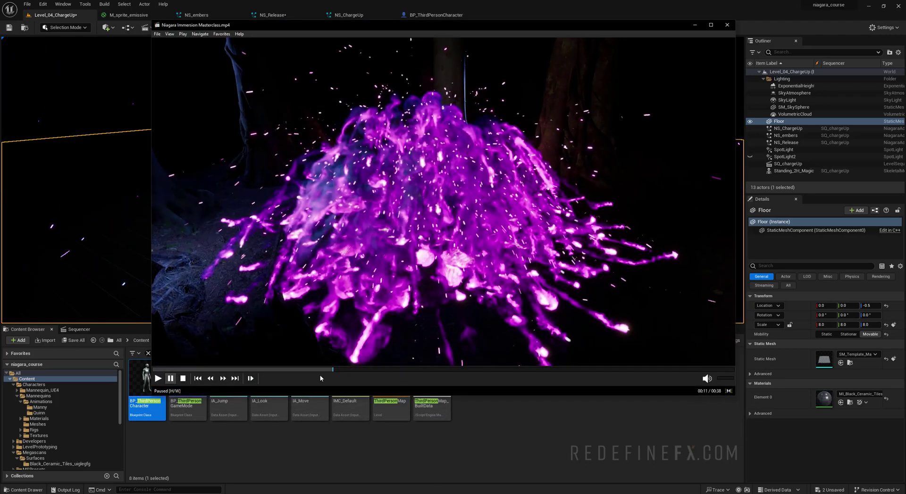
pyautogui.click(326, 371)
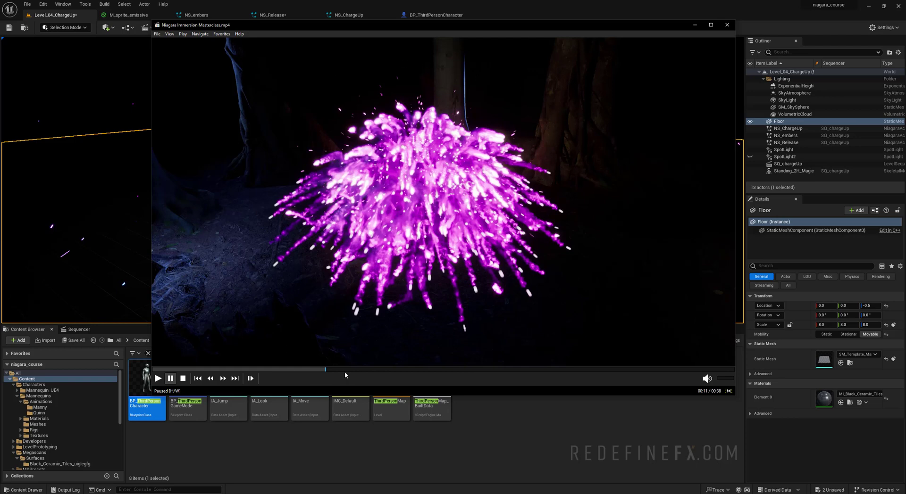
pyautogui.moveTo(331, 373)
pyautogui.mouseDown()
pyautogui.moveTo(315, 373)
pyautogui.moveTo(323, 373)
pyautogui.mouseUp()
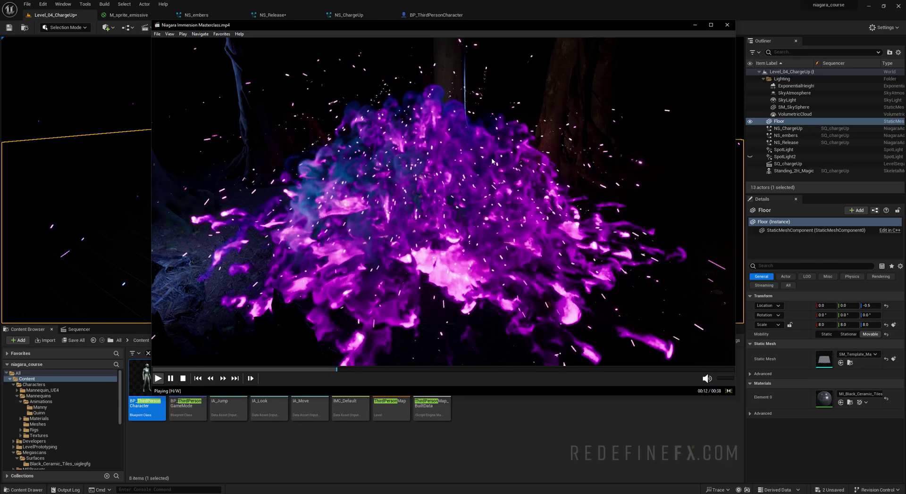
pyautogui.press('space')
pyautogui.click(694, 25)
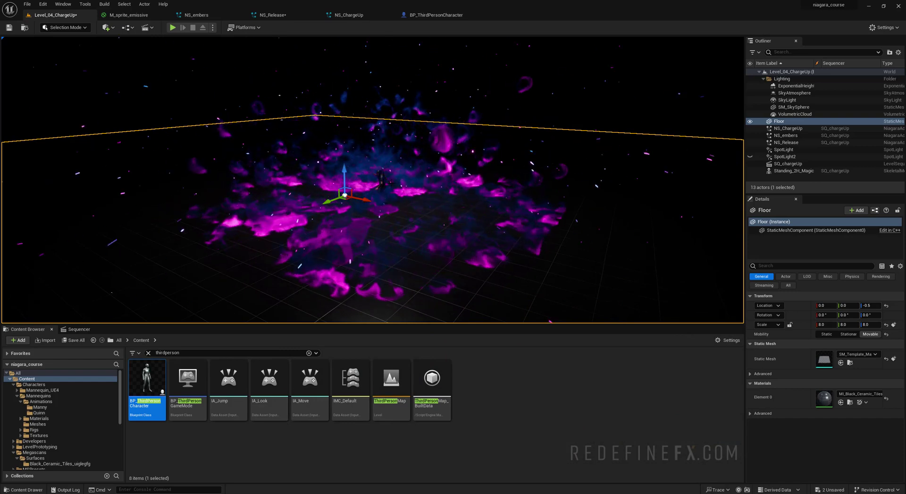
# - Raise the NS_Release smoke grid's Resolution Max Axis from 350 to 420
pyautogui.click(271, 14)
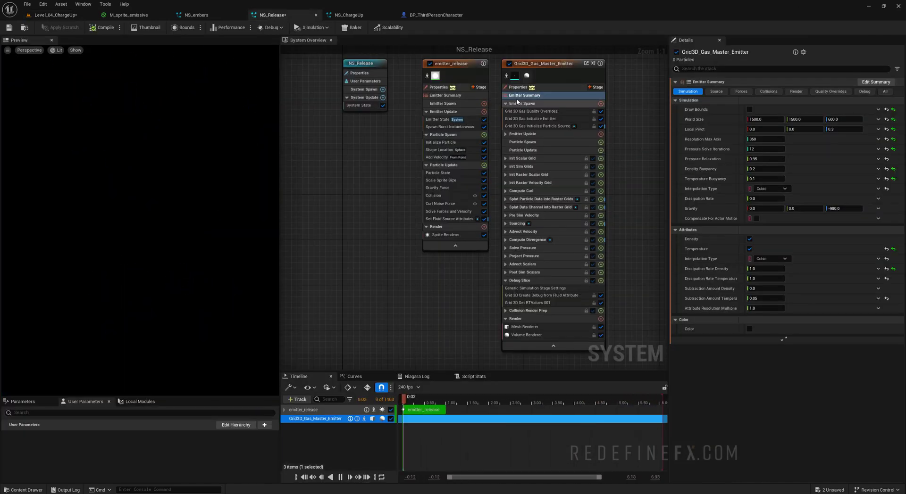
pyautogui.click(758, 140)
pyautogui.write('42')
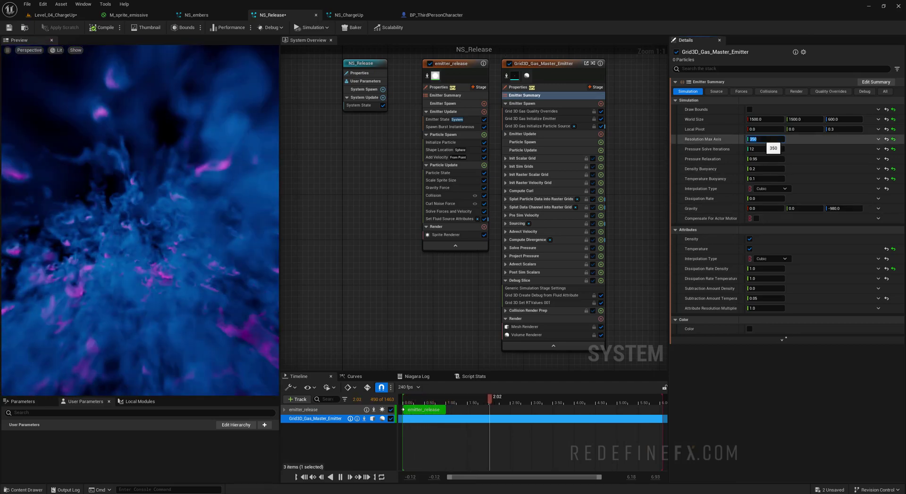
pyautogui.write('0')
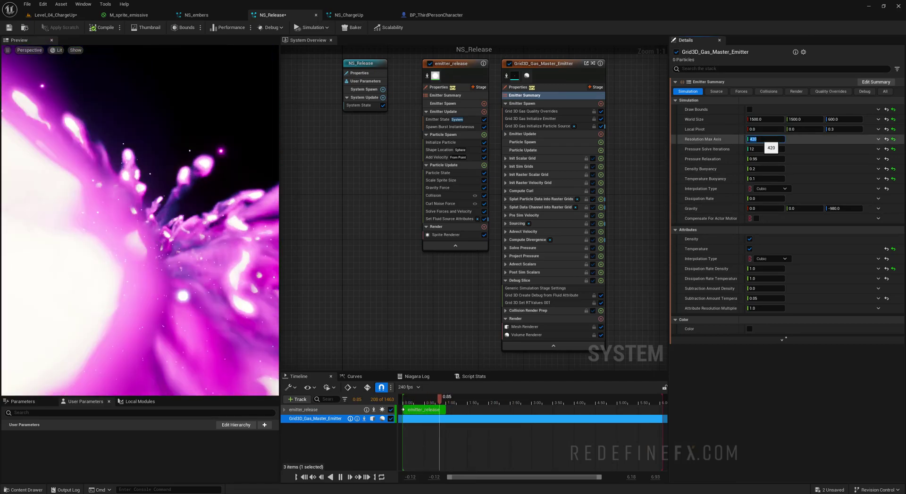
pyautogui.press('Return')
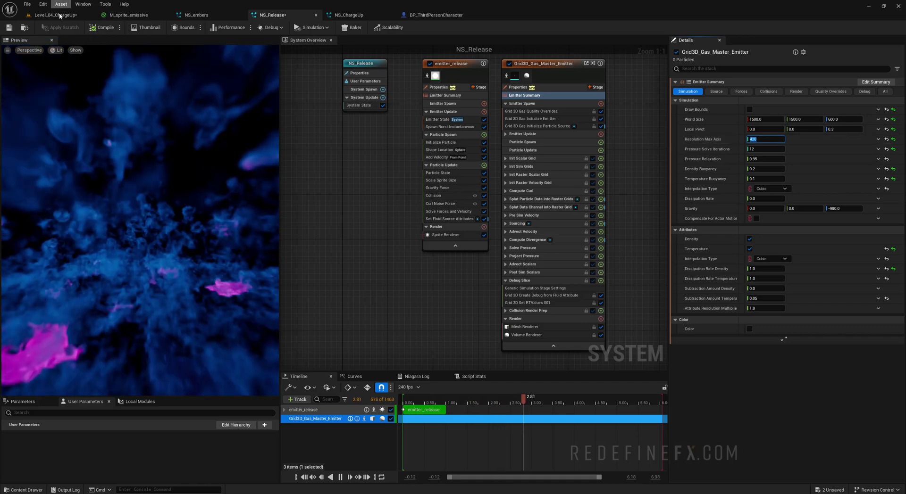
pyautogui.click(61, 16)
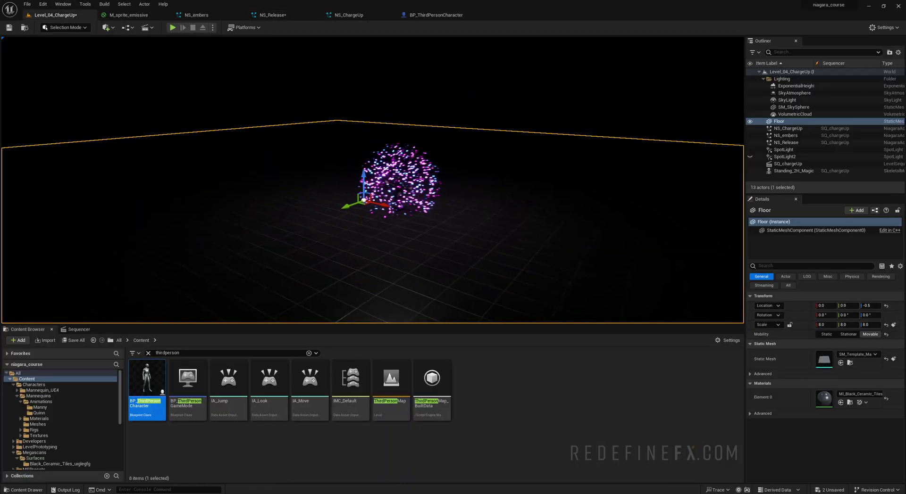
# - Switch the viewport to Game View (G), briefly check NS_ChargeUp, then return to the level
pyautogui.press('g')
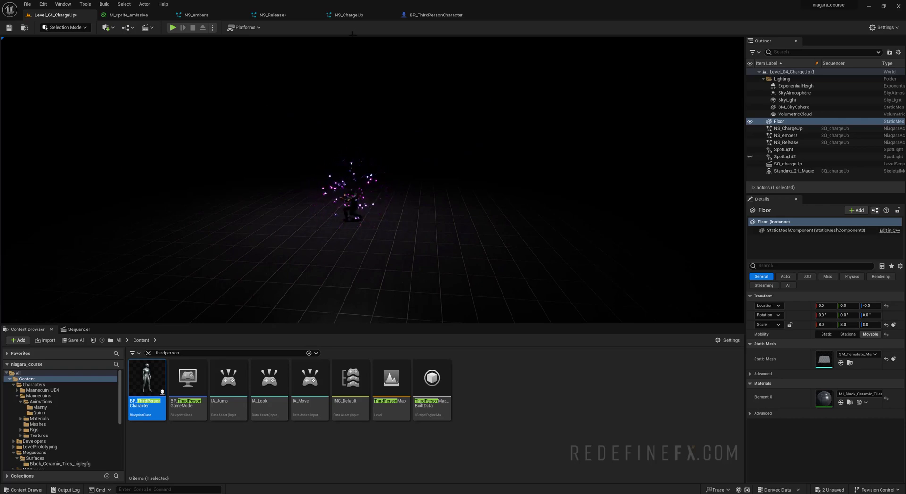
pyautogui.click(347, 15)
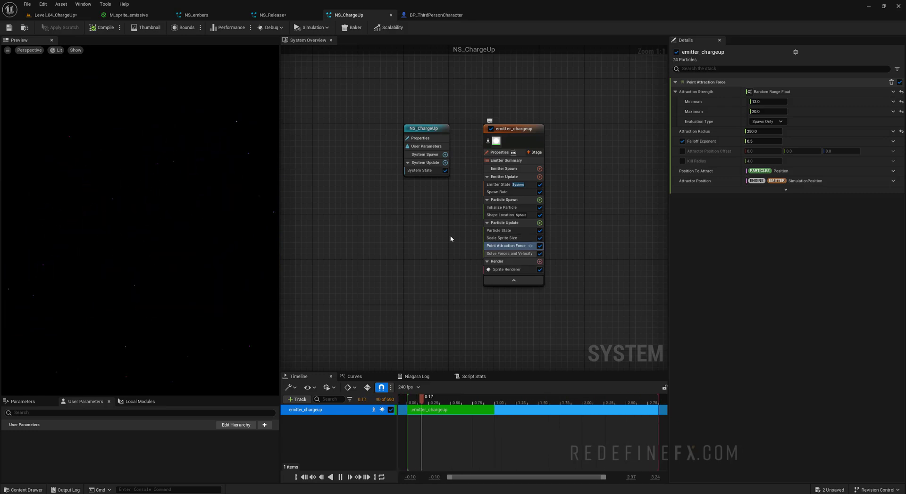
pyautogui.click(61, 18)
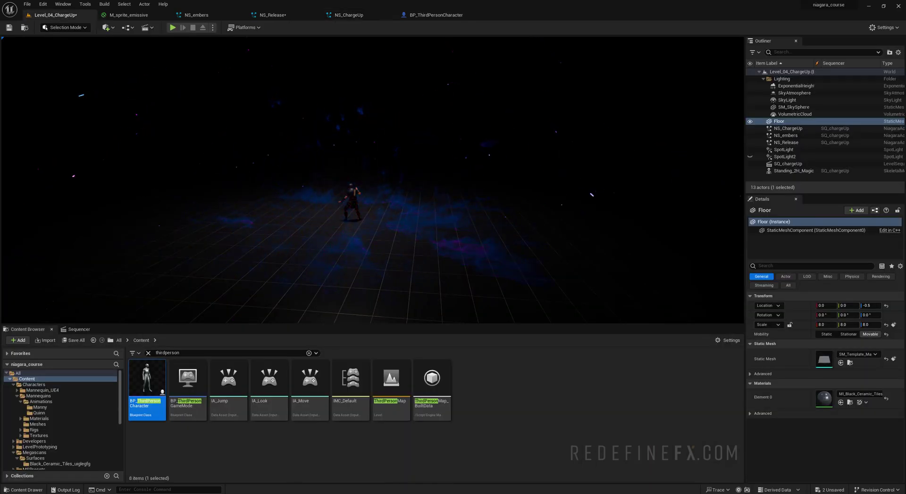